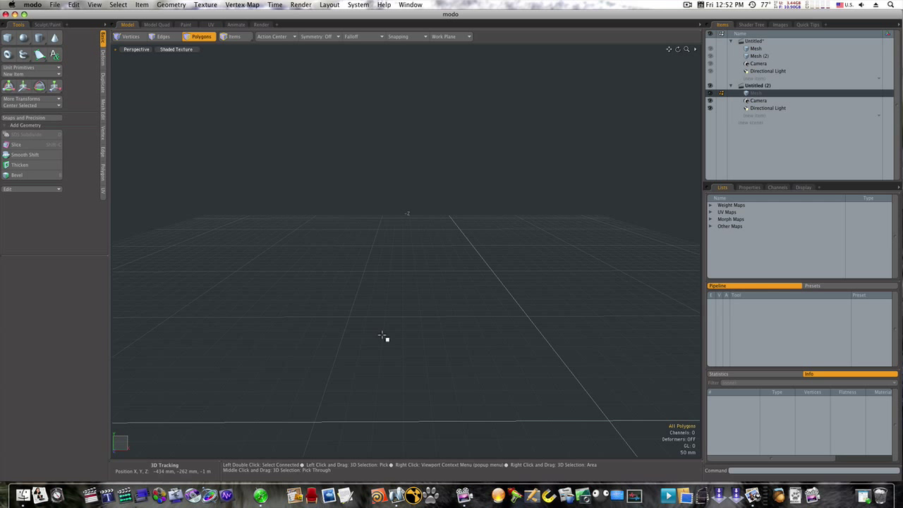
- Draw a flat, eight-sided cylinder primitive on the ground grid, with radii of about 174 mm in X and 172 mm in Z
{"action": "mouse_move", "coordinate": [382, 336]}
{"action": "left_mouse_down", "text": "alt"}
{"action": "mouse_move", "coordinate": [384, 324]}
{"action": "mouse_move", "coordinate": [384, 334]}
{"action": "left_mouse_up", "text": "alt"}
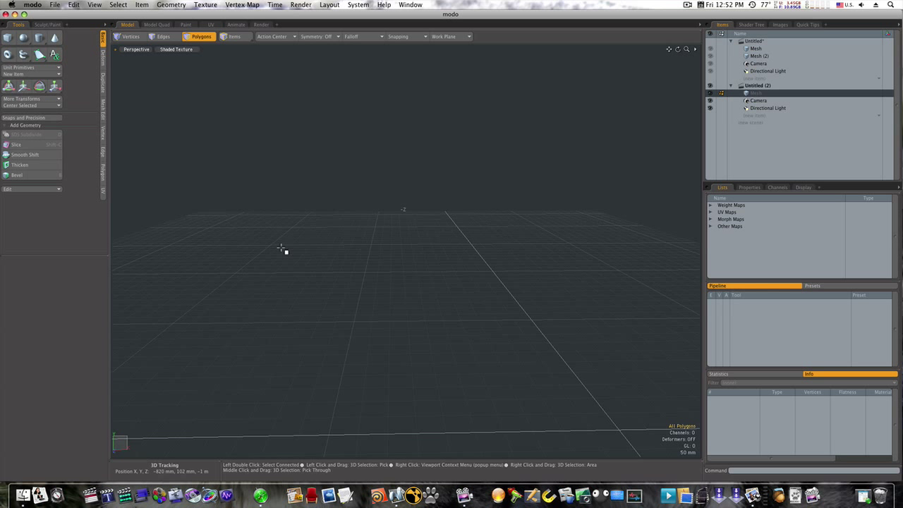
{"action": "left_click_drag", "start_coordinate": [295, 249], "coordinate": [325, 254], "text": "alt"}
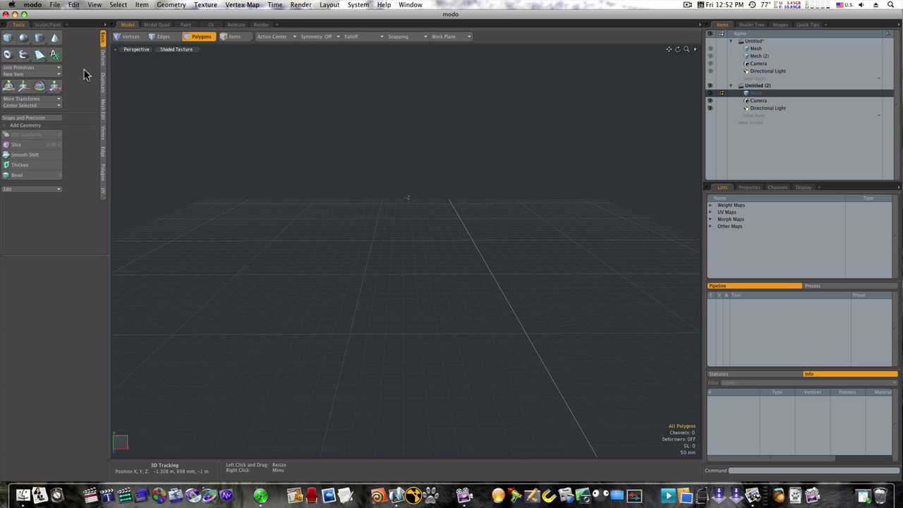
{"action": "left_click", "coordinate": [41, 38]}
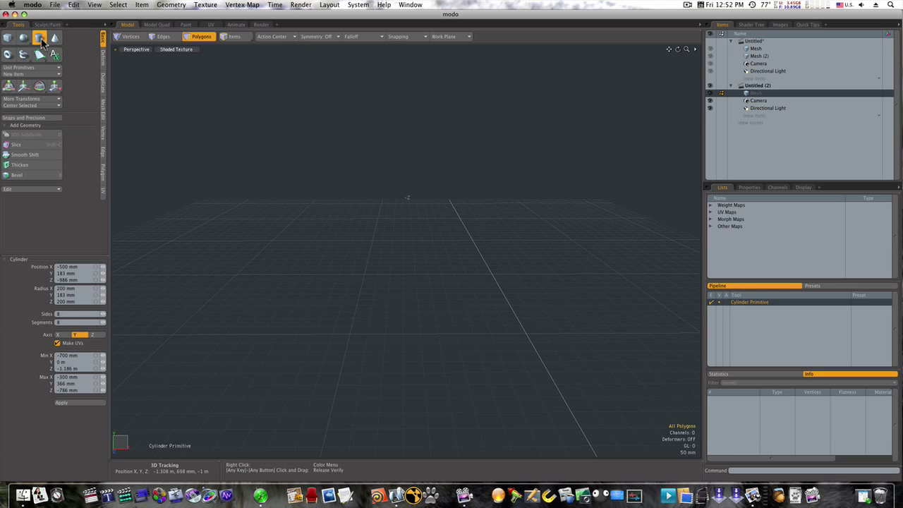
{"action": "left_click_drag", "start_coordinate": [456, 264], "coordinate": [462, 319], "text": "alt"}
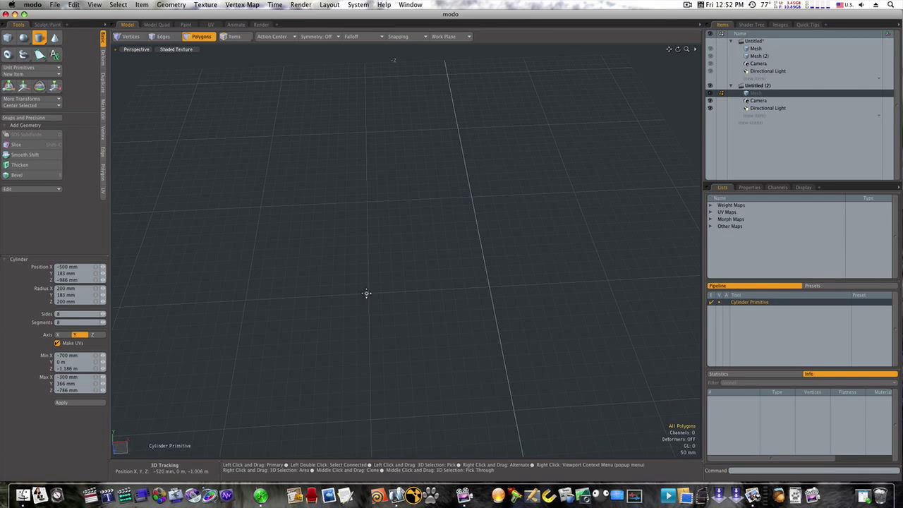
{"action": "left_click_drag", "start_coordinate": [366, 293], "coordinate": [409, 326]}
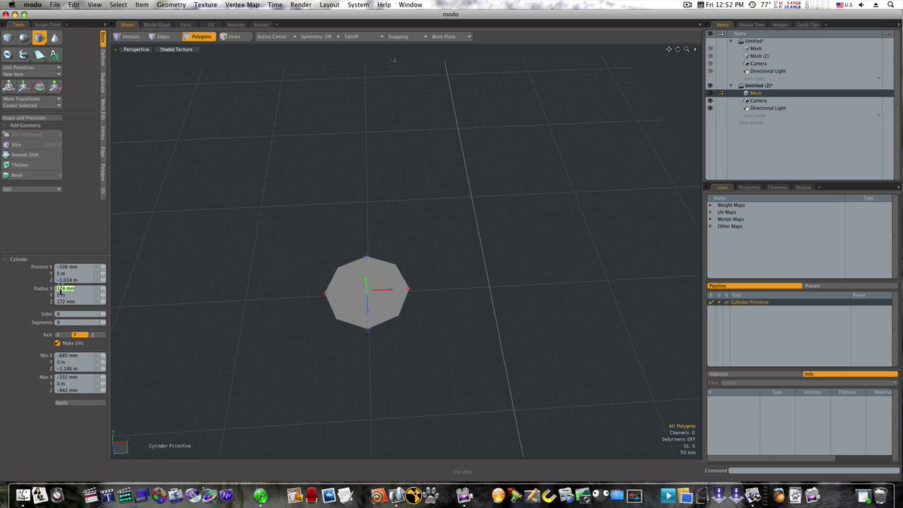
- Set the cylinder's X and Z radii to 300 mm and reduce its segments to 7
{"action": "type", "text": "300mm"}
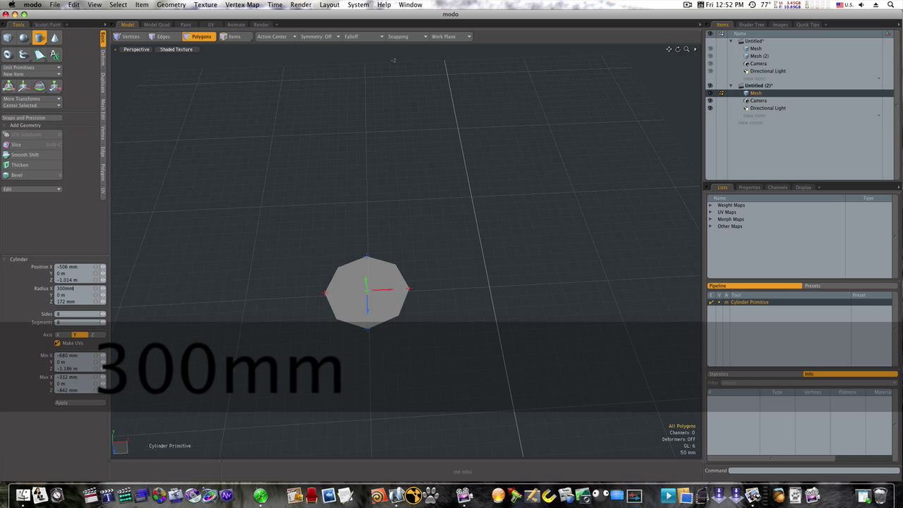
{"action": "key", "text": "Tab"}
{"action": "type", "text": "3"}
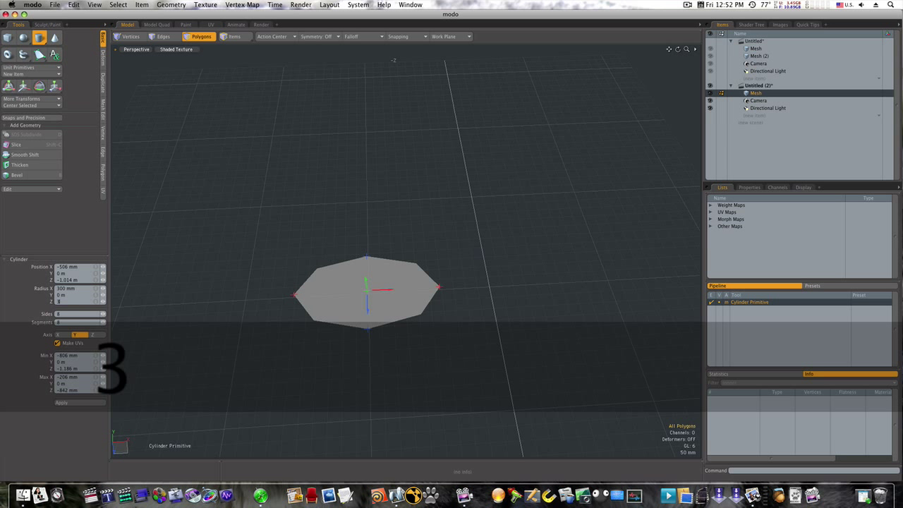
{"action": "type", "text": "00mm"}
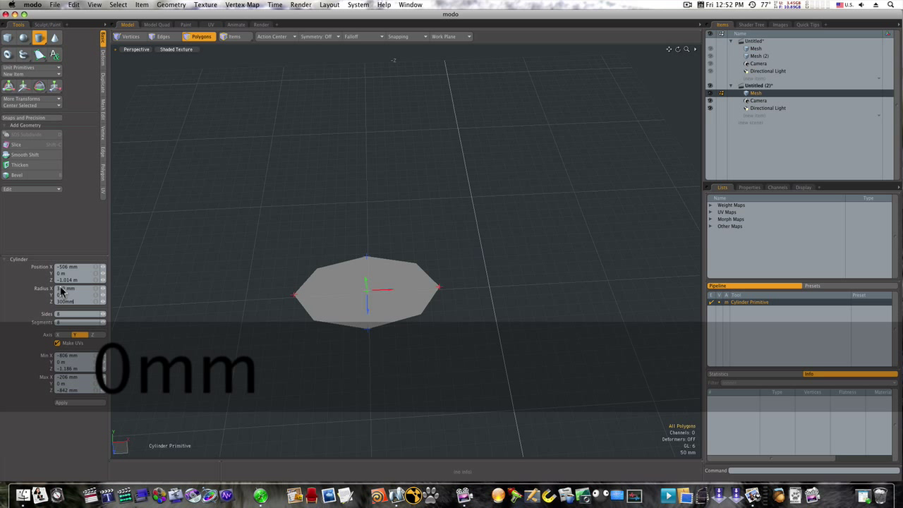
{"action": "left_click", "coordinate": [103, 324]}
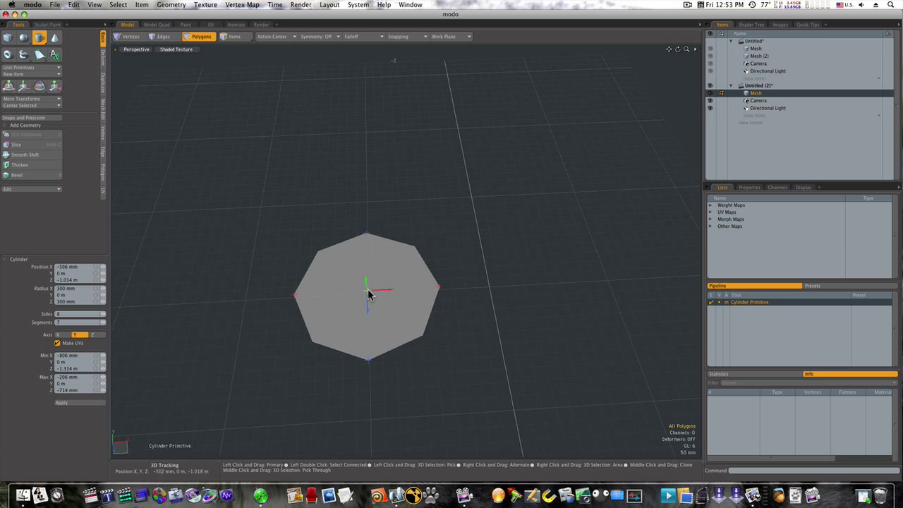
- Raise the cylinder from the ground to a height of about 402 mm and finish the primitive
{"action": "left_click_drag", "start_coordinate": [369, 294], "coordinate": [388, 329]}
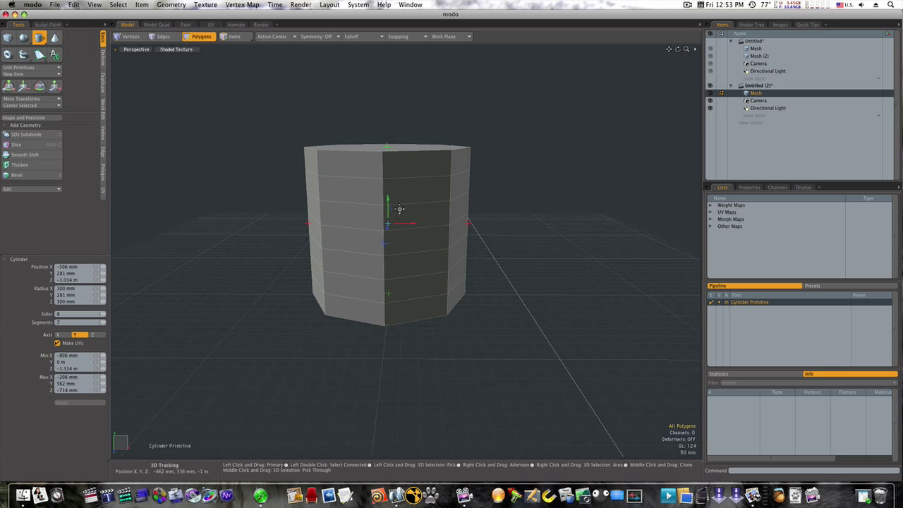
{"action": "left_click_drag", "start_coordinate": [389, 150], "coordinate": [387, 191]}
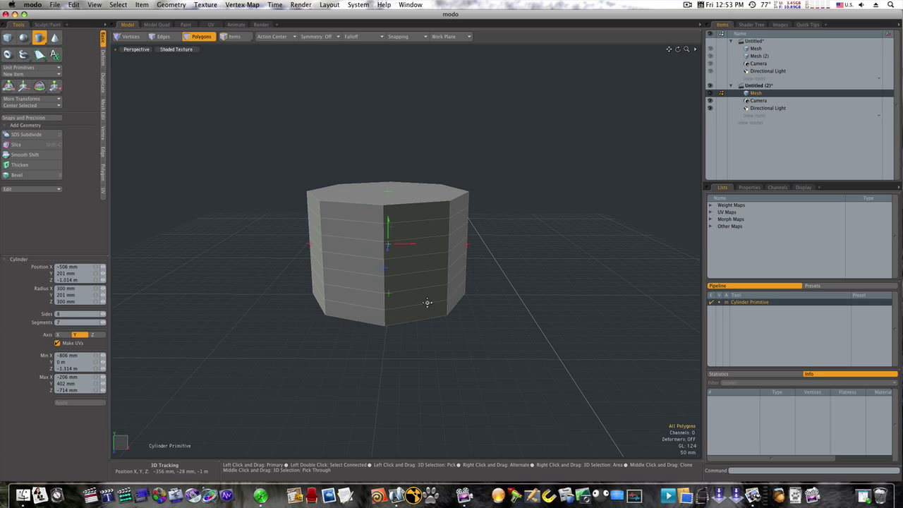
{"action": "key", "text": "space"}
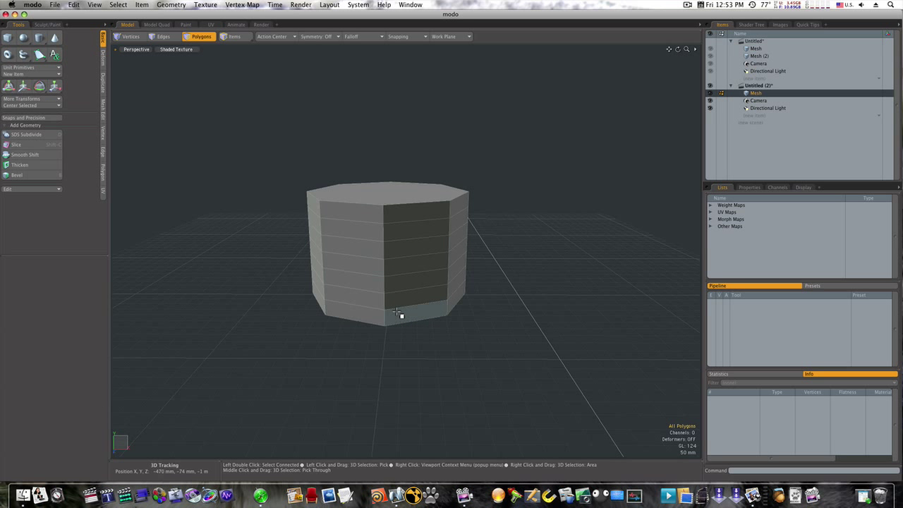
- Select the cylinder's top cap polygon and scale it uniformly to 9%
{"action": "left_click_drag", "start_coordinate": [389, 294], "coordinate": [388, 319], "text": "alt"}
{"action": "key", "text": "3"}
{"action": "left_click", "coordinate": [389, 220]}
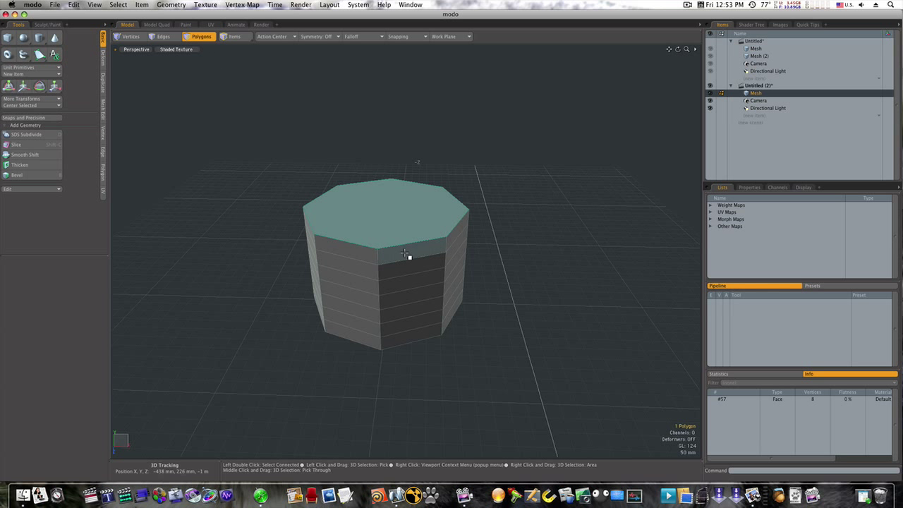
{"action": "key", "text": "r"}
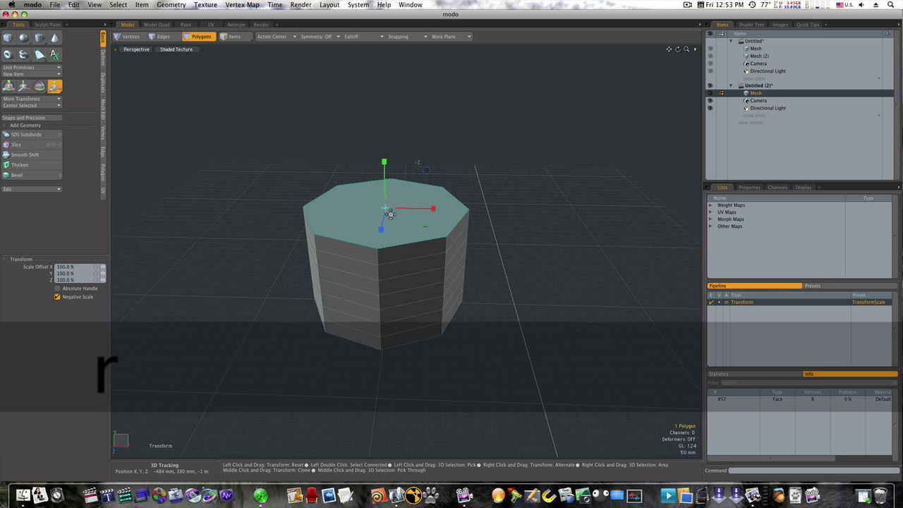
{"action": "left_click_drag", "start_coordinate": [386, 208], "coordinate": [338, 208]}
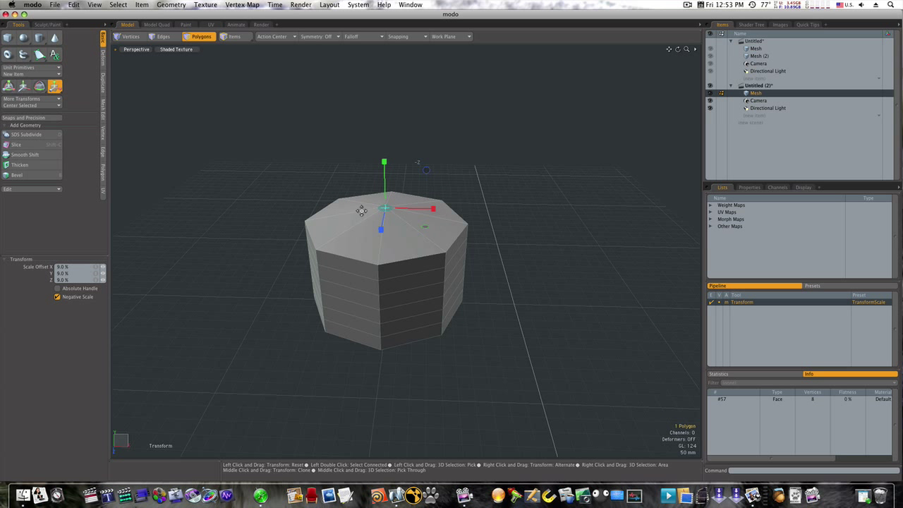
- Select the cylinder's bottom cap polygon and scale it uniformly to 9%
{"action": "left_click_drag", "start_coordinate": [396, 285], "coordinate": [406, 221], "text": "alt"}
{"action": "left_click", "coordinate": [406, 221]}
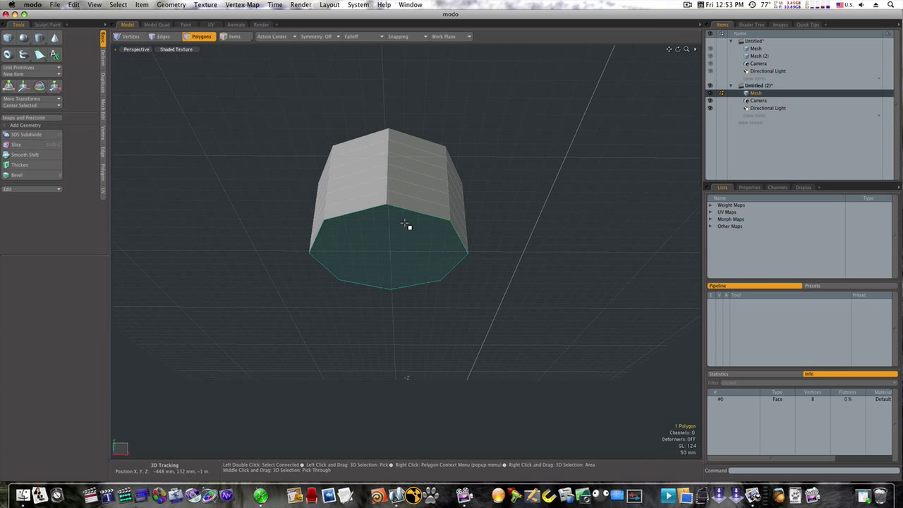
{"action": "key", "text": "r"}
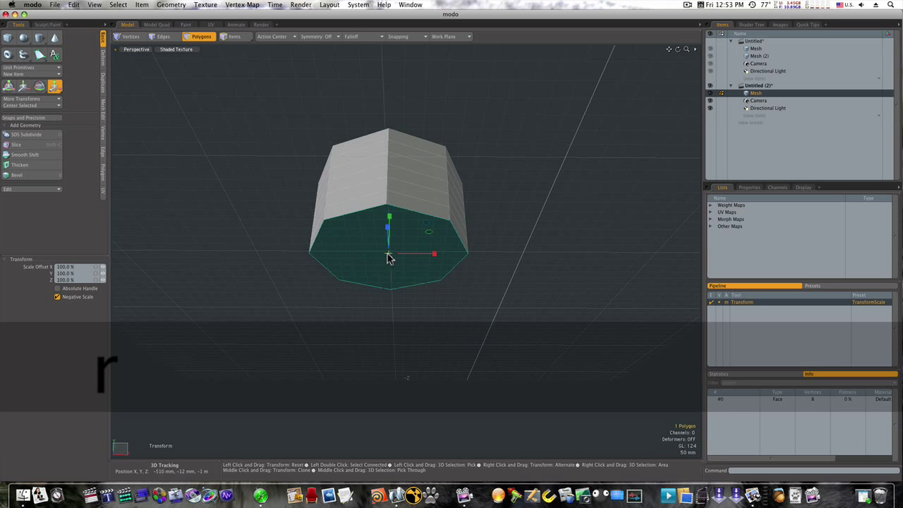
{"action": "left_click_drag", "start_coordinate": [393, 257], "coordinate": [389, 252]}
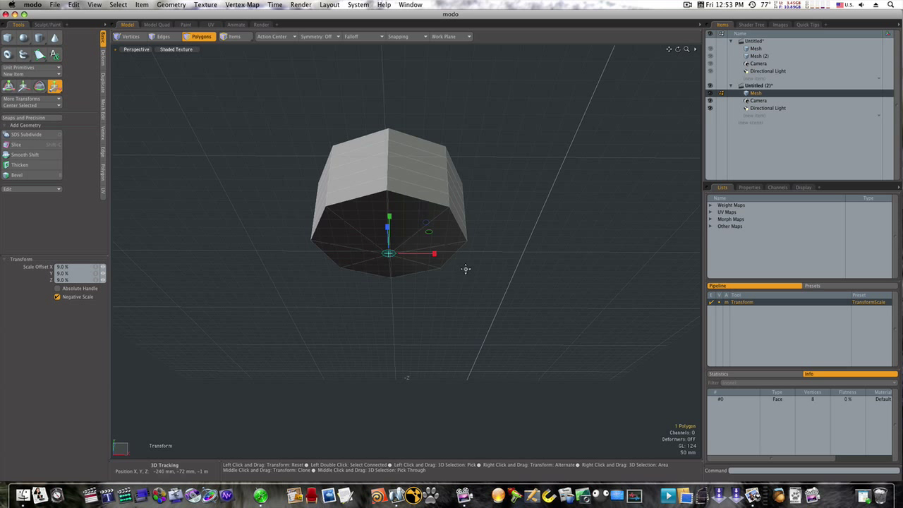
{"action": "key", "text": "space"}
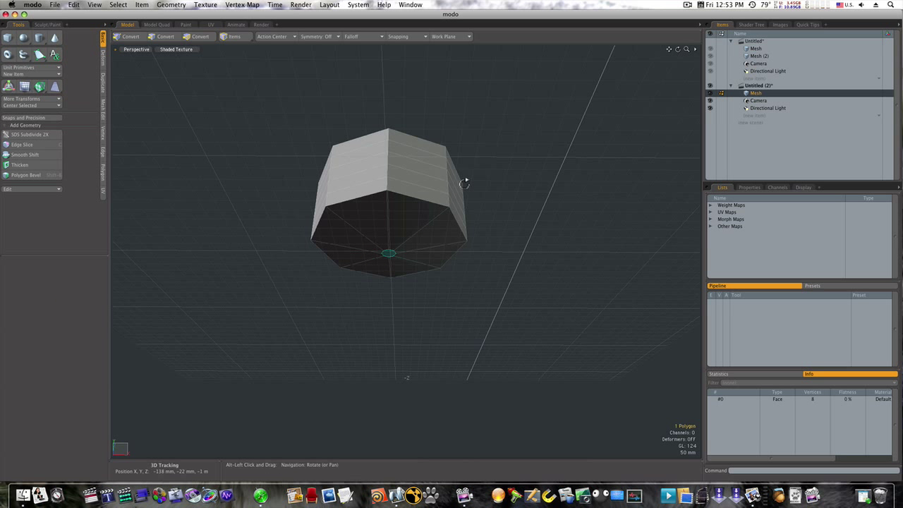
- Area-select the visible vertices of the cylinder's upper rim, and the edges around that rim in edge mode
{"action": "left_click_drag", "start_coordinate": [463, 177], "coordinate": [474, 217], "text": "alt"}
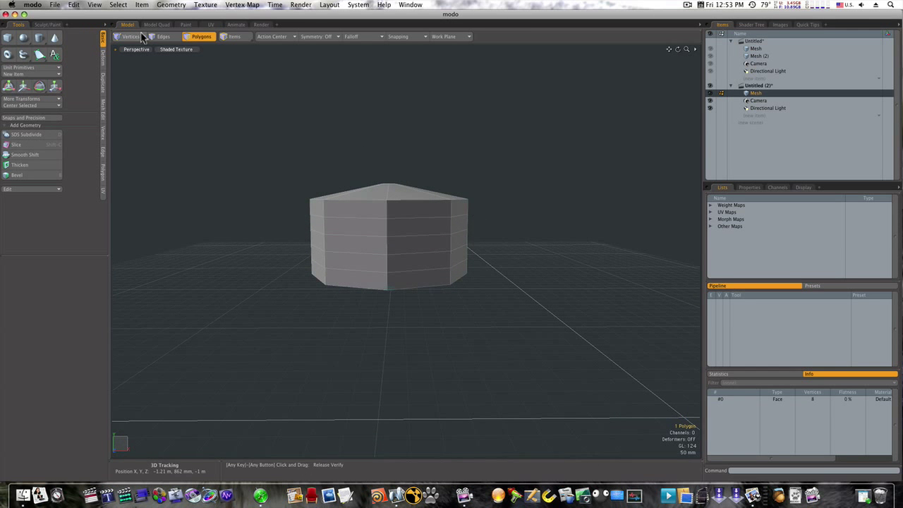
{"action": "key", "text": "1"}
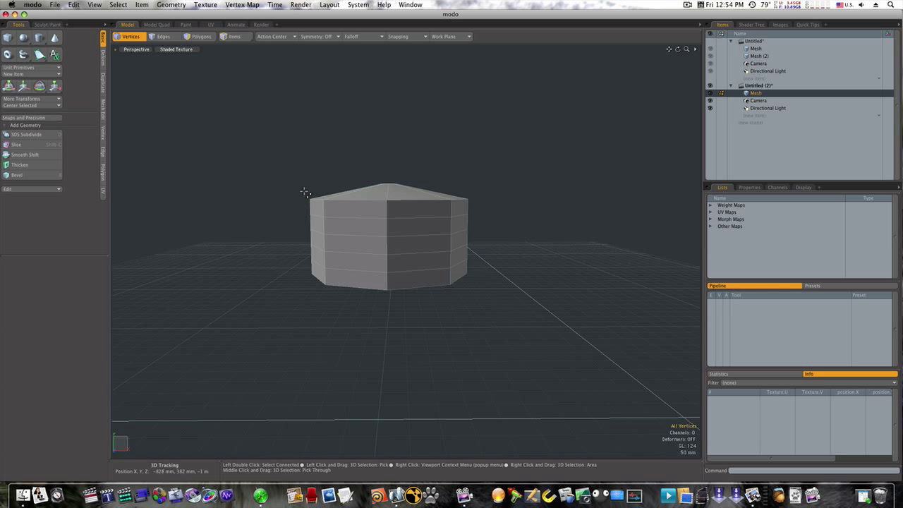
{"action": "right_click_drag", "start_coordinate": [304, 190], "coordinate": [485, 210]}
{"action": "mouse_move", "coordinate": [480, 216]}
{"action": "left_mouse_down", "text": "alt"}
{"action": "mouse_move", "coordinate": [479, 259]}
{"action": "mouse_move", "coordinate": [485, 212]}
{"action": "left_mouse_up", "text": "alt"}
{"action": "key", "text": "2"}
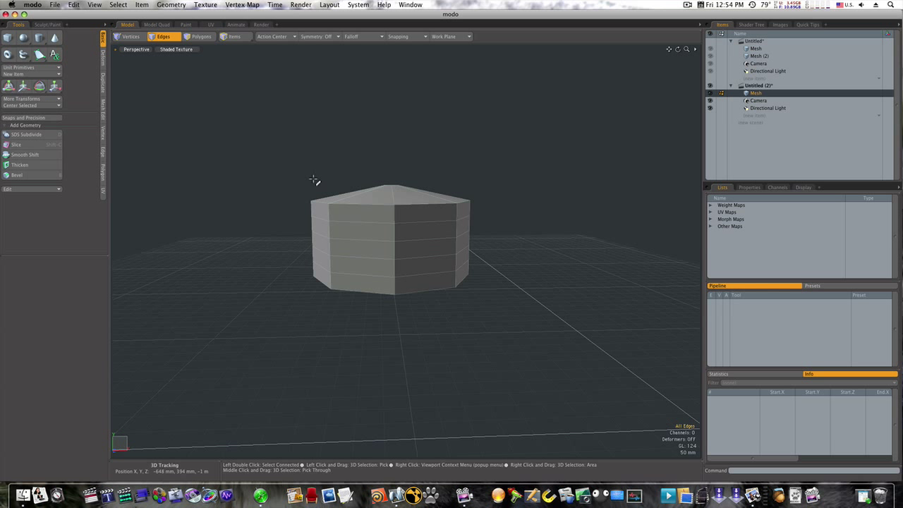
{"action": "right_click_drag", "start_coordinate": [324, 199], "coordinate": [483, 209]}
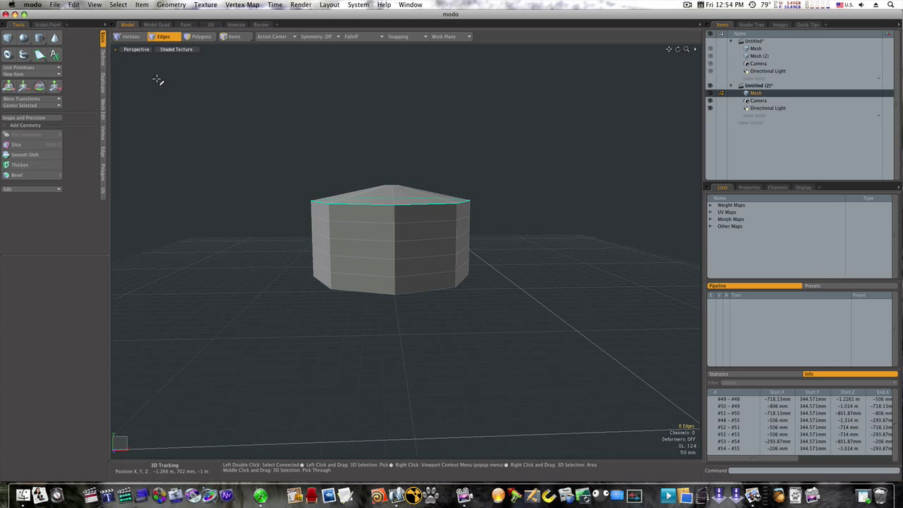
- Area-select the vertices around the cylinder's upper rim in shaded display and compare them with the rim's edge selection
{"action": "key", "text": "1"}
{"action": "left_click_drag", "start_coordinate": [377, 233], "coordinate": [316, 202], "text": "alt"}
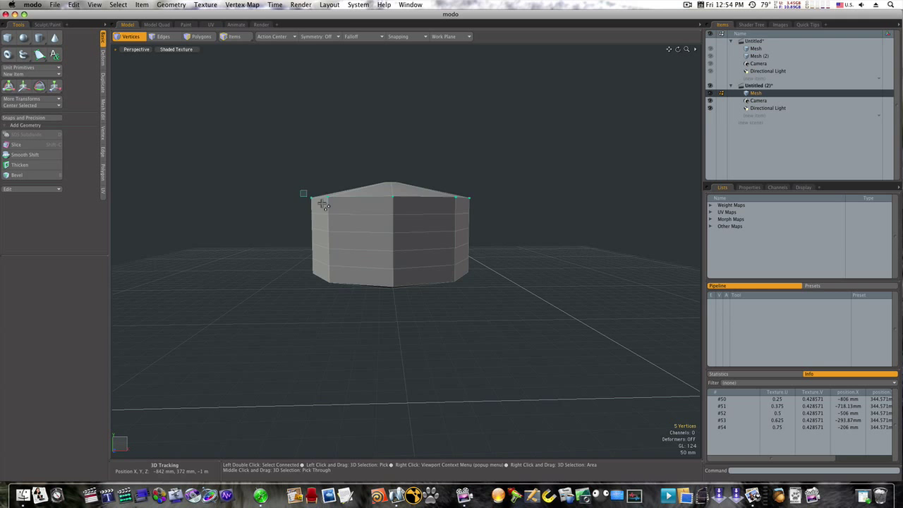
{"action": "right_click_drag", "start_coordinate": [322, 204], "coordinate": [486, 211]}
{"action": "left_click_drag", "start_coordinate": [476, 222], "coordinate": [447, 241], "text": "alt"}
{"action": "left_click_drag", "start_coordinate": [392, 239], "coordinate": [410, 233], "text": "alt"}
{"action": "key", "text": "2"}
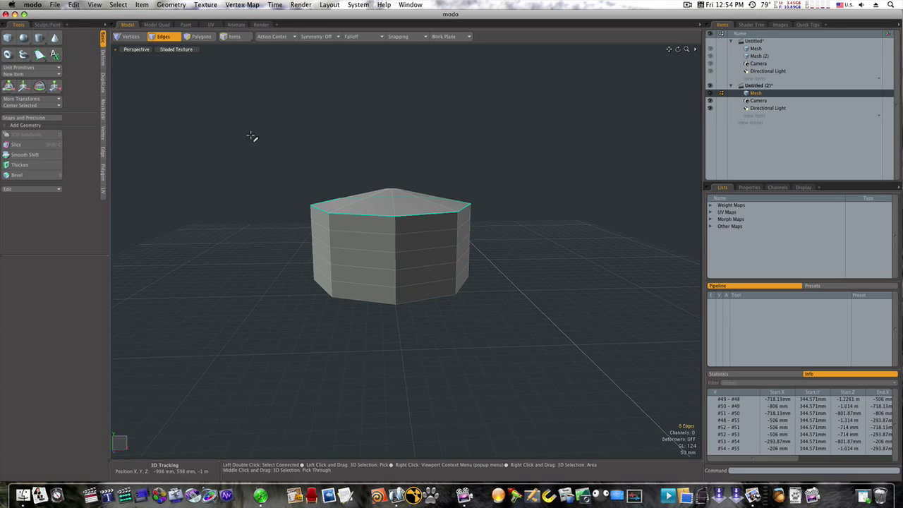
{"action": "left_click", "coordinate": [140, 38]}
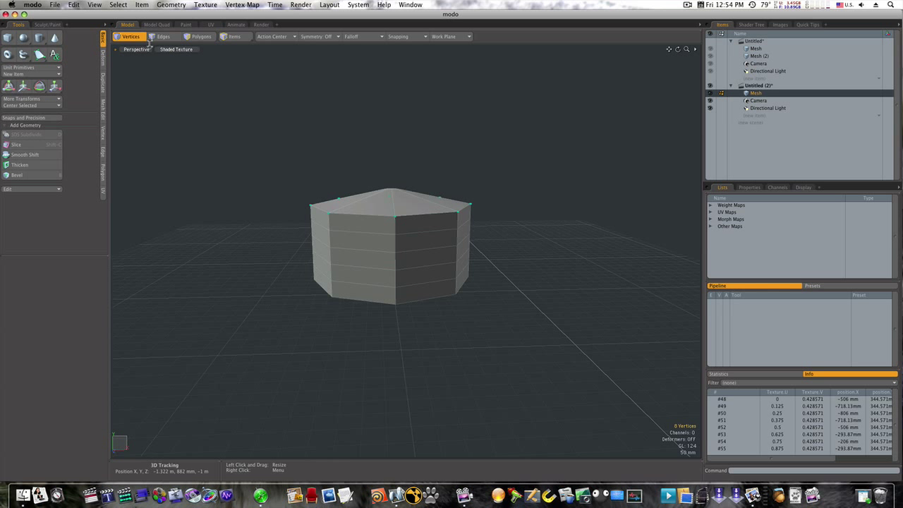
- Set the viewport display to Wireframe, clear the selection, and area-select all eight vertices of the cylinder's upper rim
{"action": "left_click", "coordinate": [175, 50]}
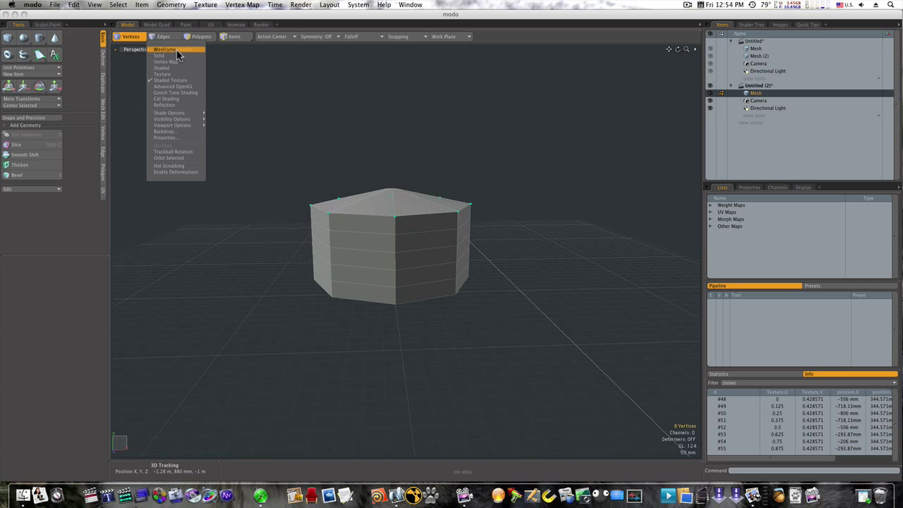
{"action": "left_click", "coordinate": [173, 49]}
{"action": "left_click", "coordinate": [228, 198]}
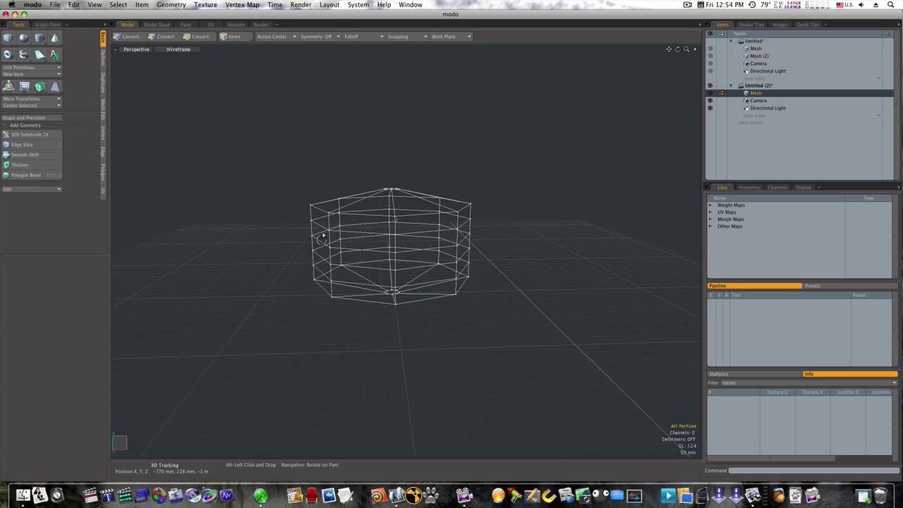
{"action": "left_click_drag", "start_coordinate": [321, 235], "coordinate": [320, 213], "text": "alt"}
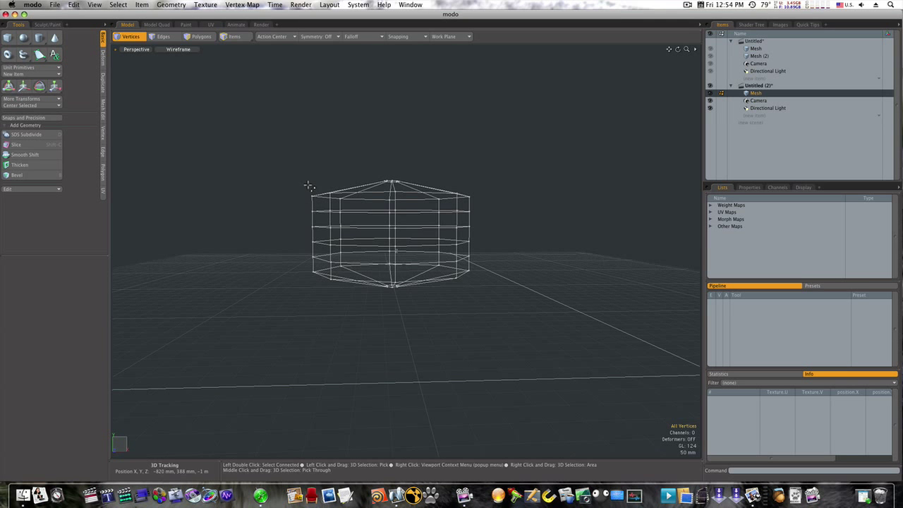
{"action": "right_click_drag", "start_coordinate": [309, 185], "coordinate": [480, 206]}
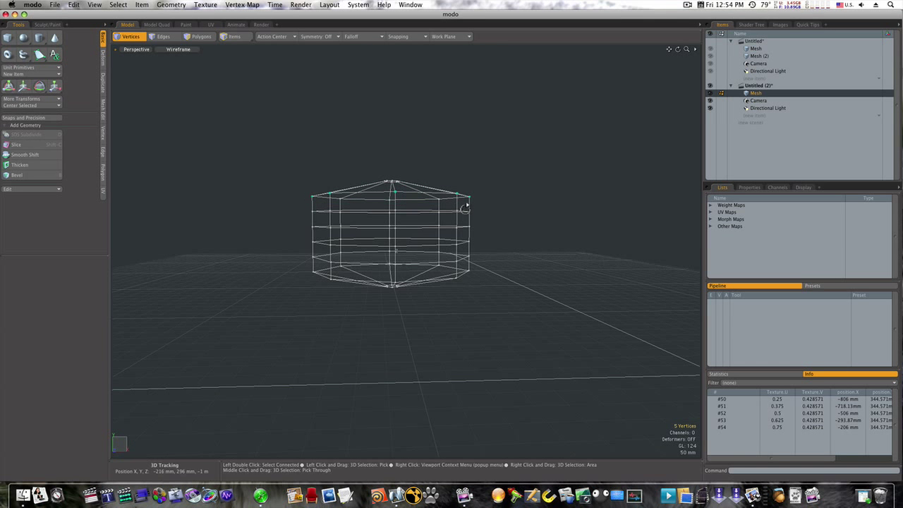
{"action": "left_click_drag", "start_coordinate": [465, 207], "coordinate": [467, 219], "text": "alt"}
{"action": "right_click_drag", "start_coordinate": [306, 194], "coordinate": [473, 214]}
{"action": "left_click_drag", "start_coordinate": [473, 214], "coordinate": [424, 235], "text": "alt"}
- Restore the Shaded Texture display and set the mesh's wireframe color to pale cyan in edge mode
{"action": "left_click", "coordinate": [169, 50]}
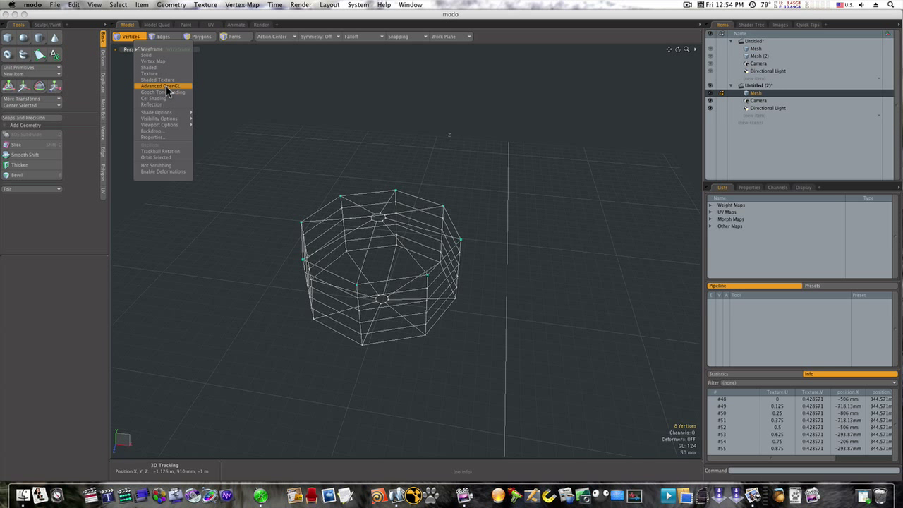
{"action": "left_click", "coordinate": [168, 81]}
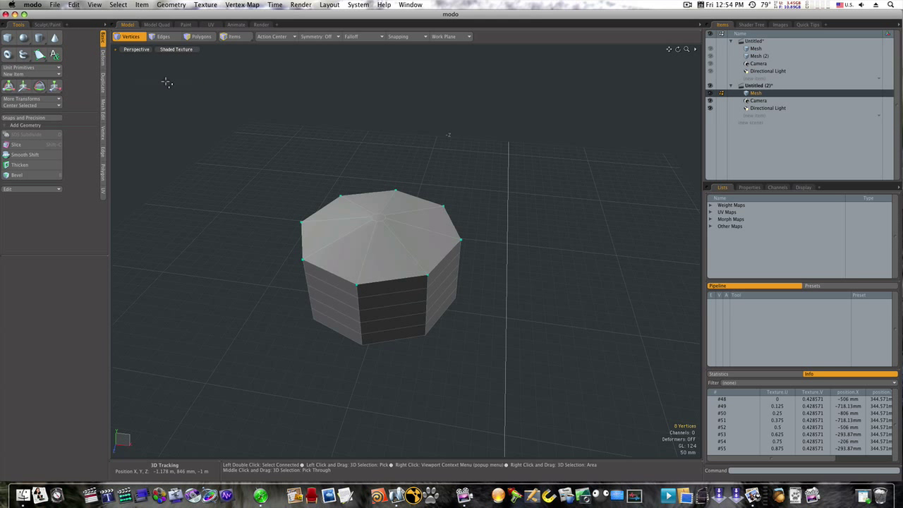
{"action": "key", "text": "2"}
{"action": "right_click", "coordinate": [221, 154]}
{"action": "left_click", "coordinate": [232, 210]}
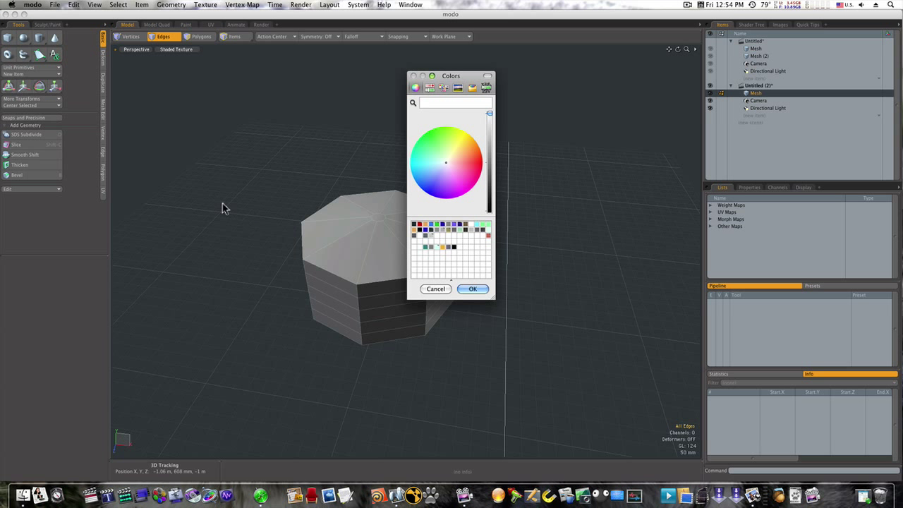
{"action": "left_click", "coordinate": [439, 248]}
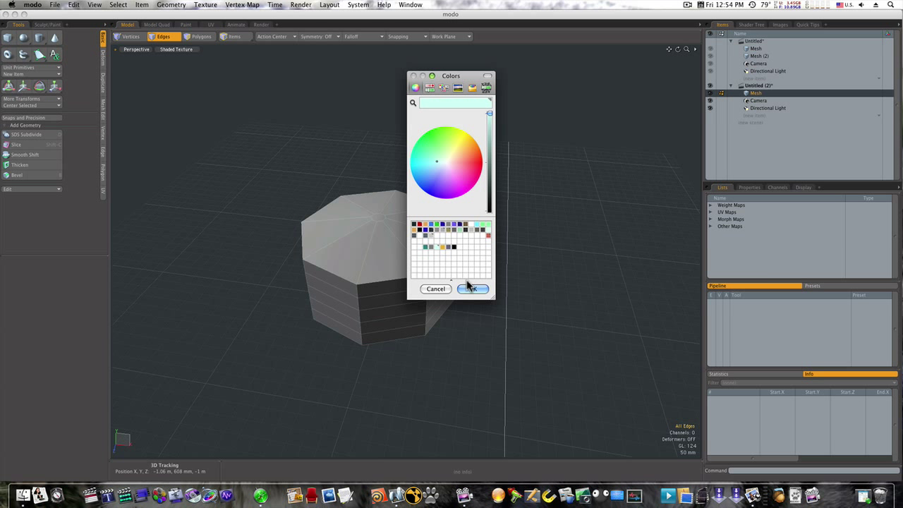
{"action": "left_click", "coordinate": [472, 288]}
{"action": "left_click_drag", "start_coordinate": [480, 278], "coordinate": [495, 229], "text": "alt"}
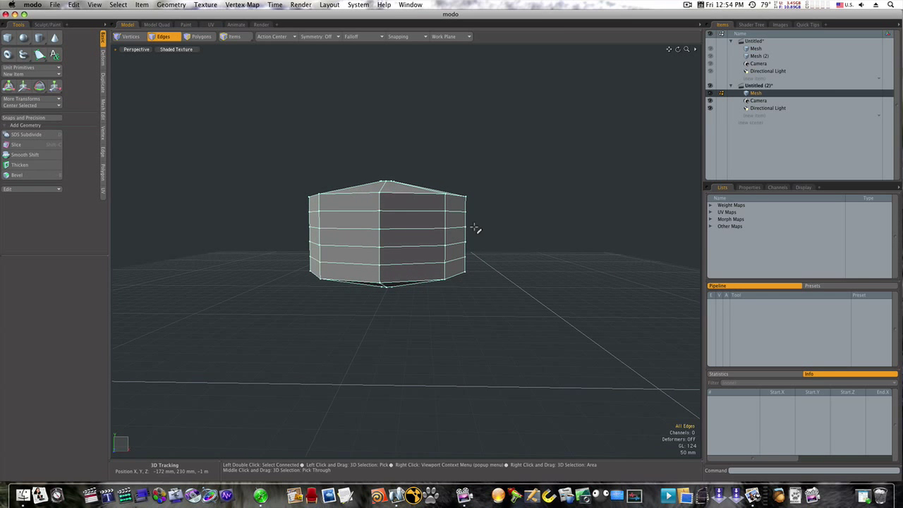
- In vertex mode, scale the selected upper rim vertices uniformly to 75%
{"action": "left_click", "coordinate": [129, 37]}
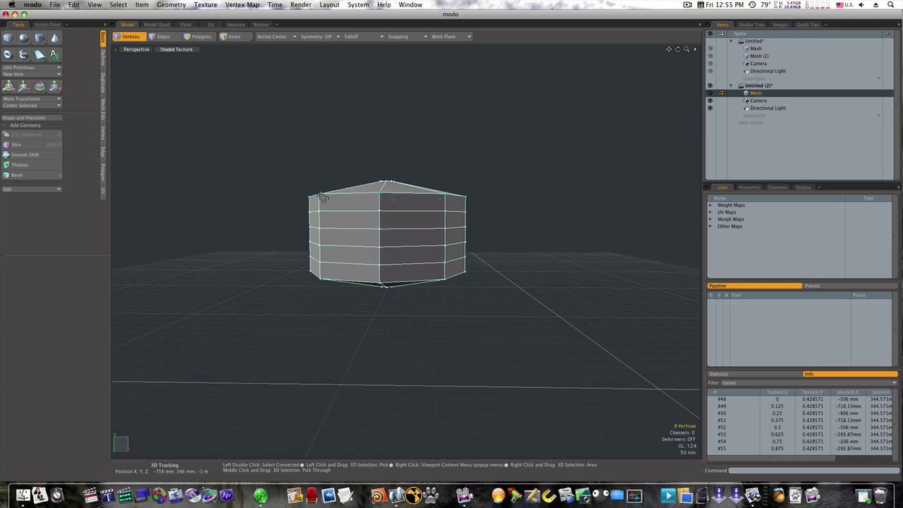
{"action": "mouse_move", "coordinate": [323, 199]}
{"action": "left_mouse_down", "text": "alt"}
{"action": "mouse_move", "coordinate": [313, 258]}
{"action": "mouse_move", "coordinate": [315, 206]}
{"action": "left_mouse_up", "text": "alt"}
{"action": "key", "text": "r"}
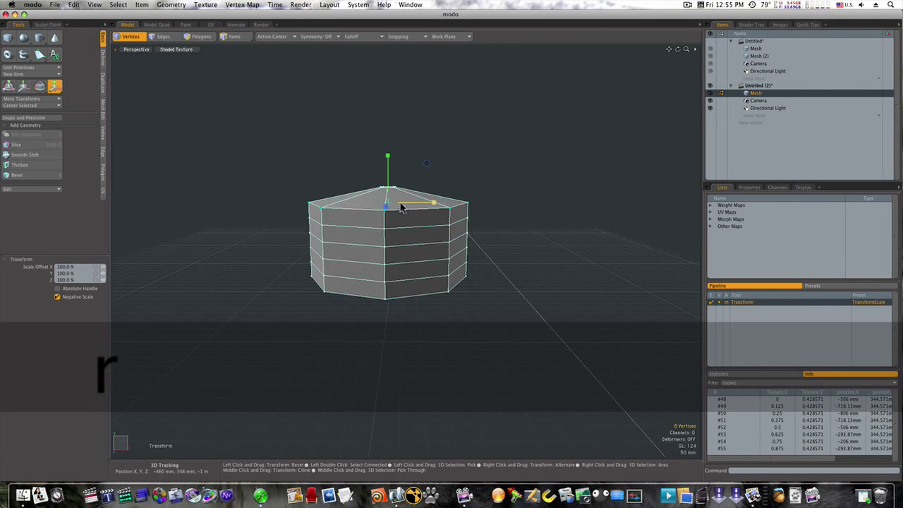
{"action": "left_click_drag", "start_coordinate": [400, 207], "coordinate": [423, 203]}
{"action": "key", "text": "space"}
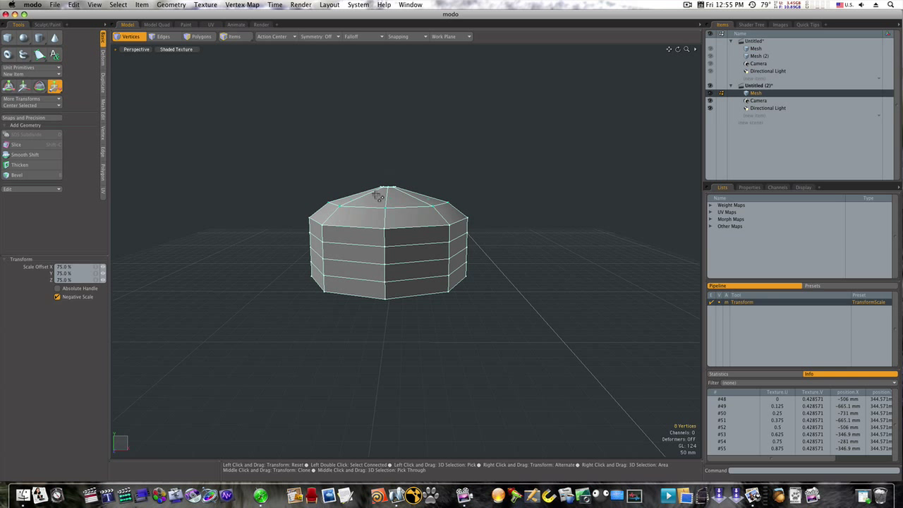
- Area-select the cylinder's lower rim vertices and scale them uniformly to 75%
{"action": "left_click_drag", "start_coordinate": [374, 222], "coordinate": [373, 217], "text": "alt"}
{"action": "key", "text": "1"}
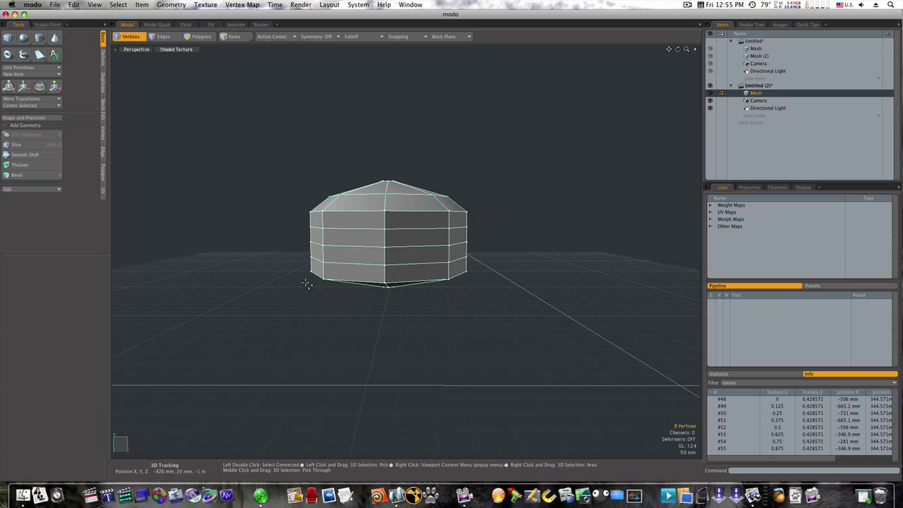
{"action": "left_click_drag", "start_coordinate": [323, 276], "coordinate": [484, 285]}
{"action": "key", "text": "r"}
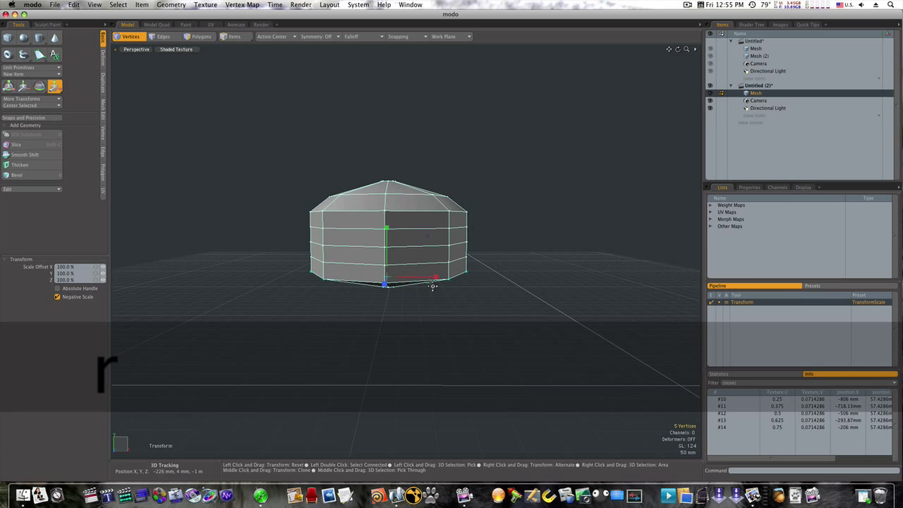
{"action": "left_click_drag", "start_coordinate": [393, 282], "coordinate": [371, 283]}
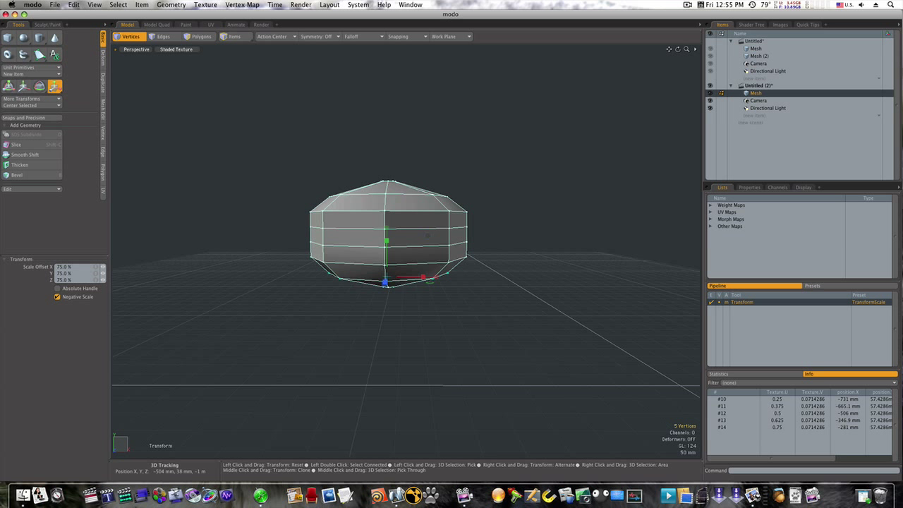
{"action": "key", "text": "space"}
{"action": "key", "text": "r"}
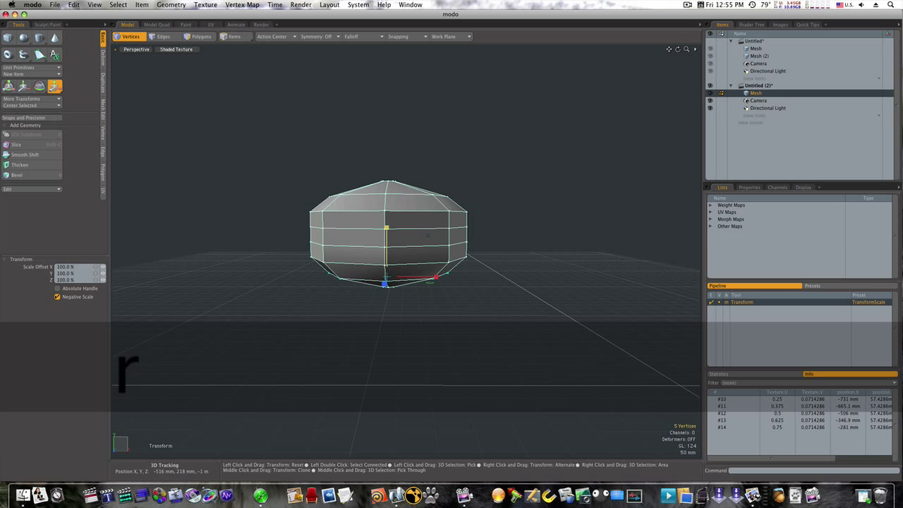
{"action": "left_click_drag", "start_coordinate": [386, 231], "coordinate": [386, 225]}
{"action": "key", "text": "space"}
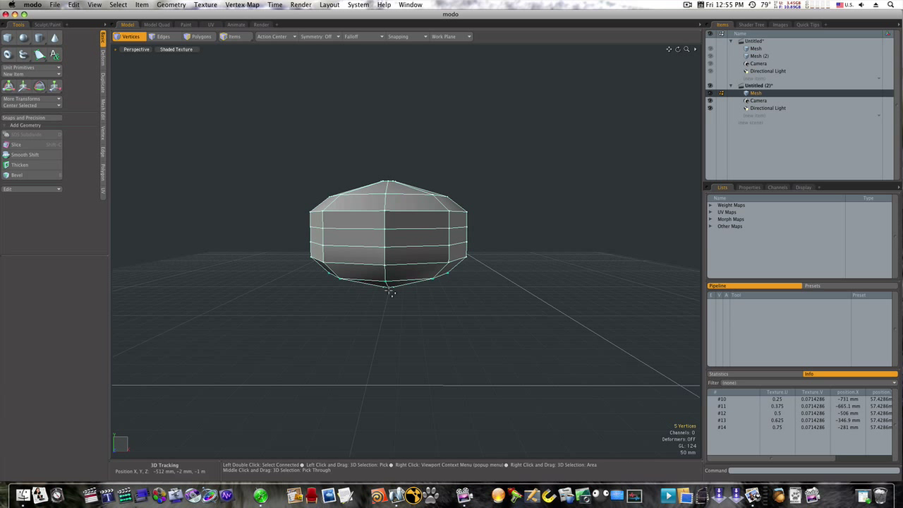
- Clear the selection and stretch the whole mesh vertically with the Scale tool
{"action": "left_click", "coordinate": [404, 323]}
{"action": "key", "text": "r"}
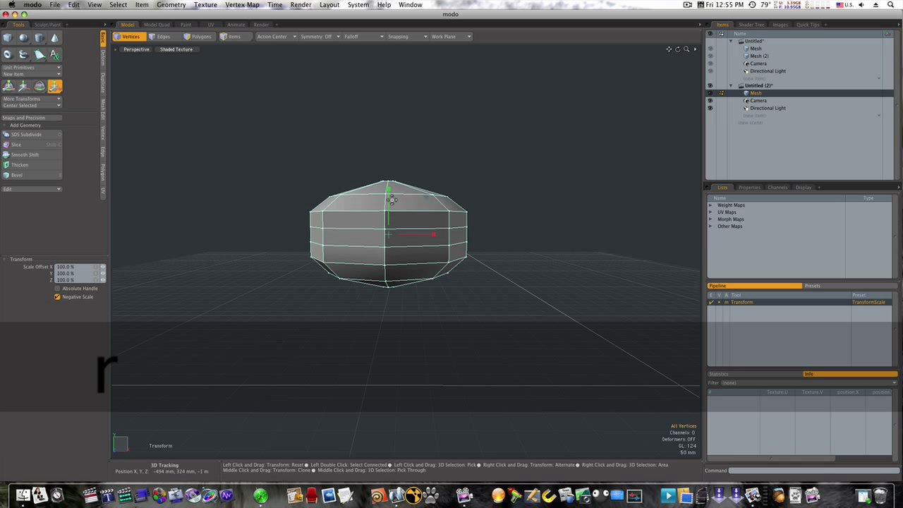
{"action": "left_click_drag", "start_coordinate": [391, 195], "coordinate": [388, 175]}
{"action": "key", "text": "space"}
{"action": "left_click_drag", "start_coordinate": [402, 307], "coordinate": [376, 251], "text": "alt"}
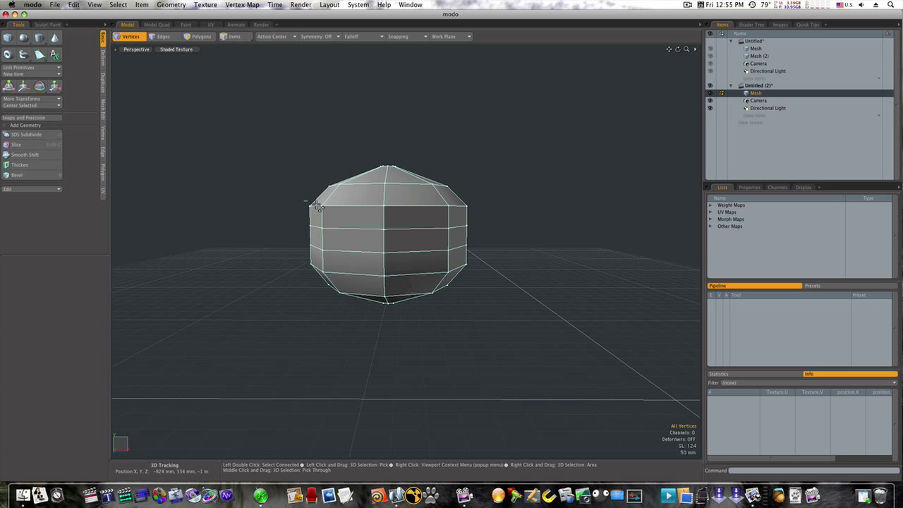
- Area-select the vertex row just below the narrowed upper rim and scale it uniformly to 104%
{"action": "left_click_drag", "start_coordinate": [317, 205], "coordinate": [484, 217]}
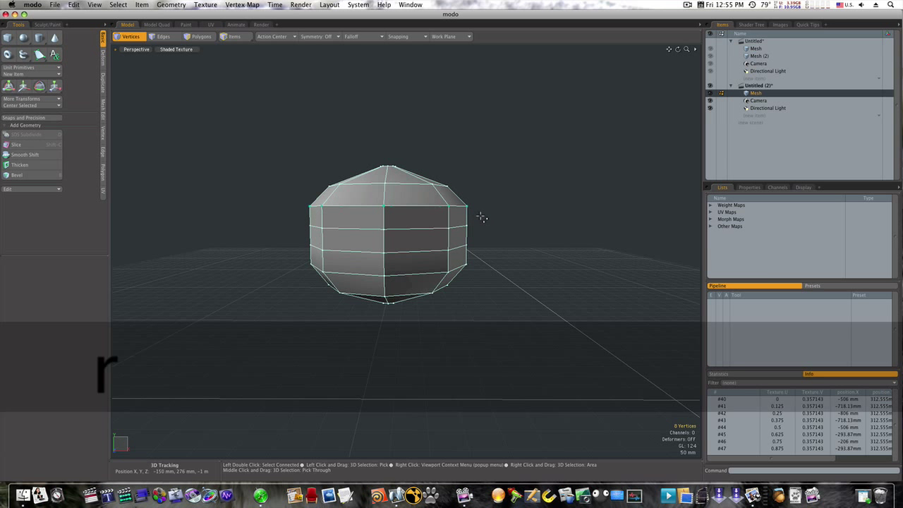
{"action": "key", "text": "r"}
{"action": "left_click_drag", "start_coordinate": [391, 208], "coordinate": [425, 168]}
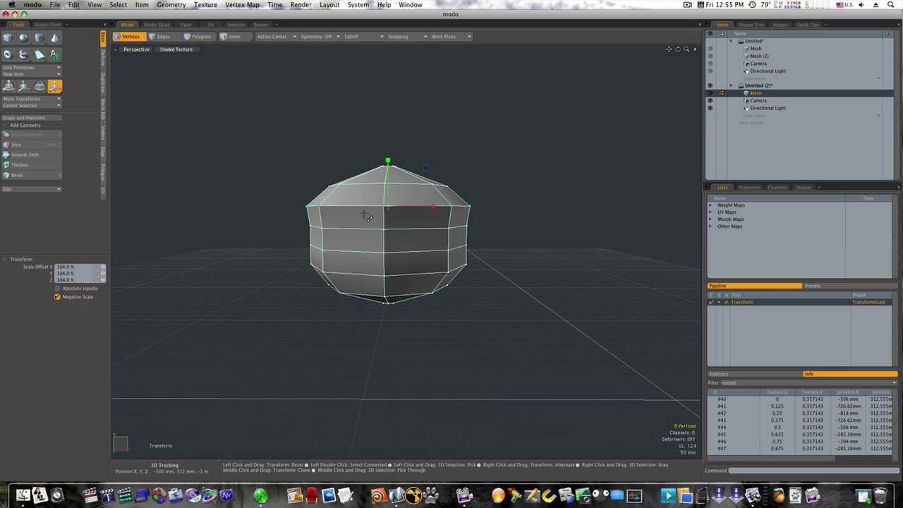
{"action": "key", "text": "space"}
- Area-select the vertex rows around the middle of the body and scale them outward
{"action": "right_click_drag", "start_coordinate": [302, 221], "coordinate": [494, 265]}
{"action": "key", "text": "r"}
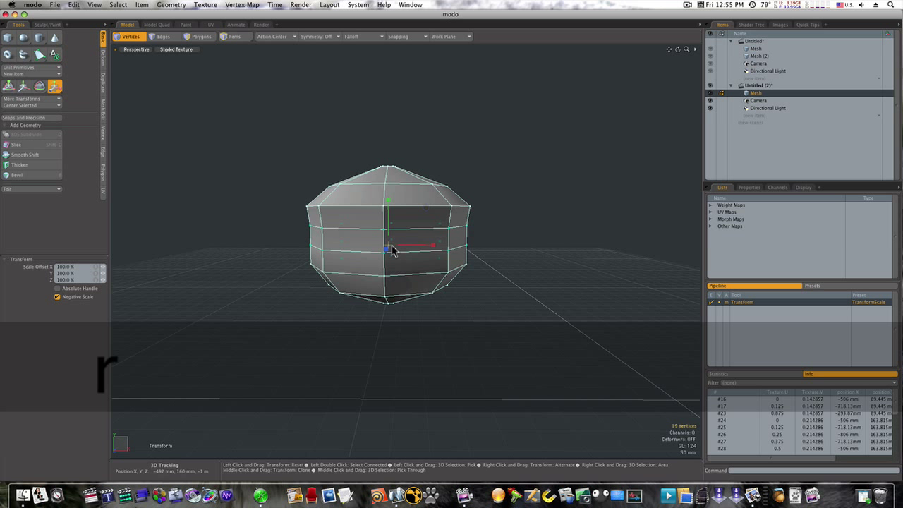
{"action": "left_click_drag", "start_coordinate": [388, 246], "coordinate": [415, 251]}
{"action": "key", "text": "space"}
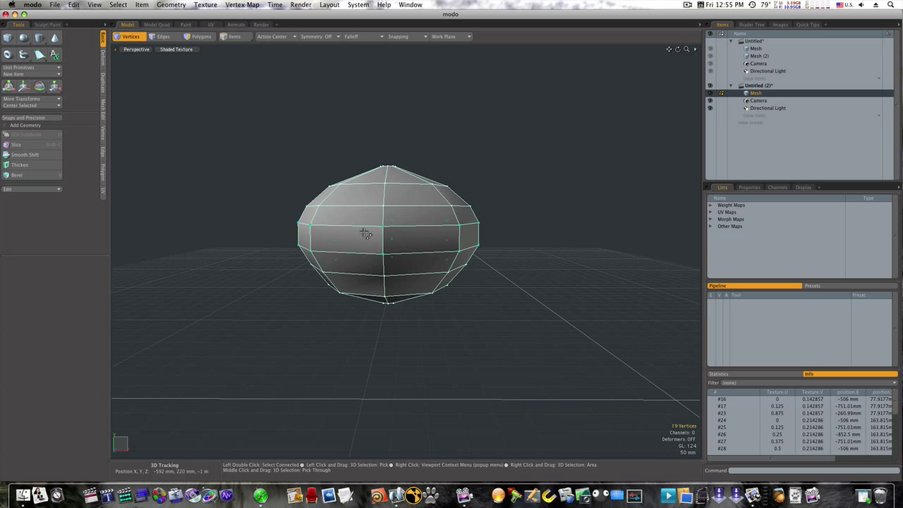
- Area-select the vertices around the lower of the two widened middle rows and scale them inward
{"action": "left_click_drag", "start_coordinate": [284, 237], "coordinate": [499, 263]}
{"action": "key", "text": "r"}
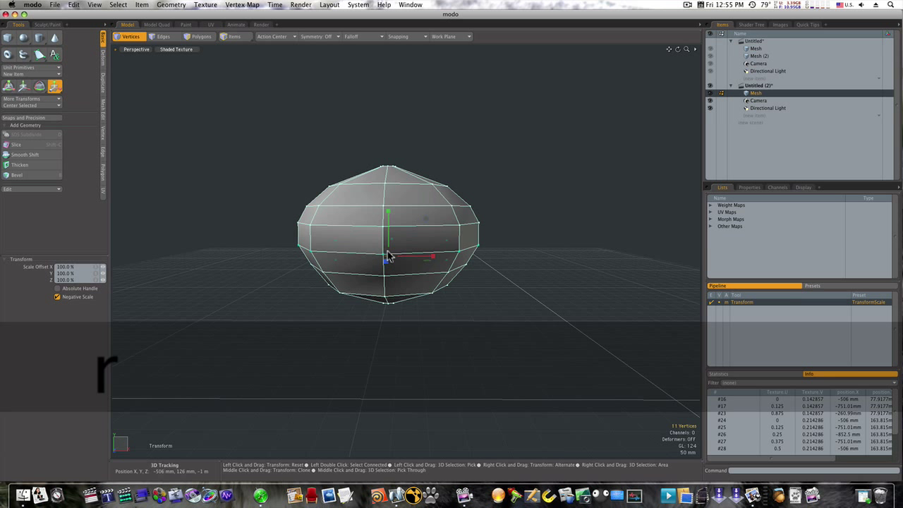
{"action": "left_click_drag", "start_coordinate": [391, 260], "coordinate": [371, 261]}
{"action": "key", "text": "space"}
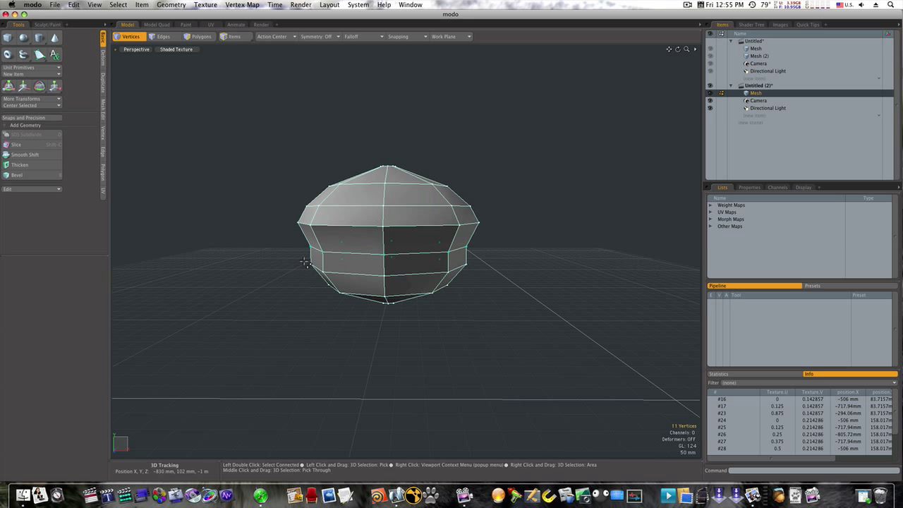
- Area-select the vertex row just above the lower rim and scale it inward to taper the body
{"action": "right_click_drag", "start_coordinate": [305, 263], "coordinate": [501, 282]}
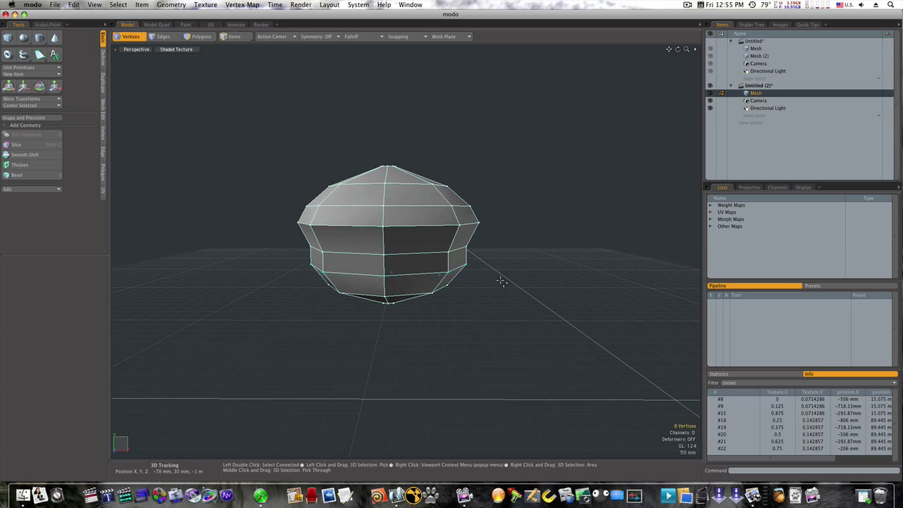
{"action": "key", "text": "r"}
{"action": "left_click_drag", "start_coordinate": [390, 278], "coordinate": [371, 278]}
{"action": "key", "text": "space"}
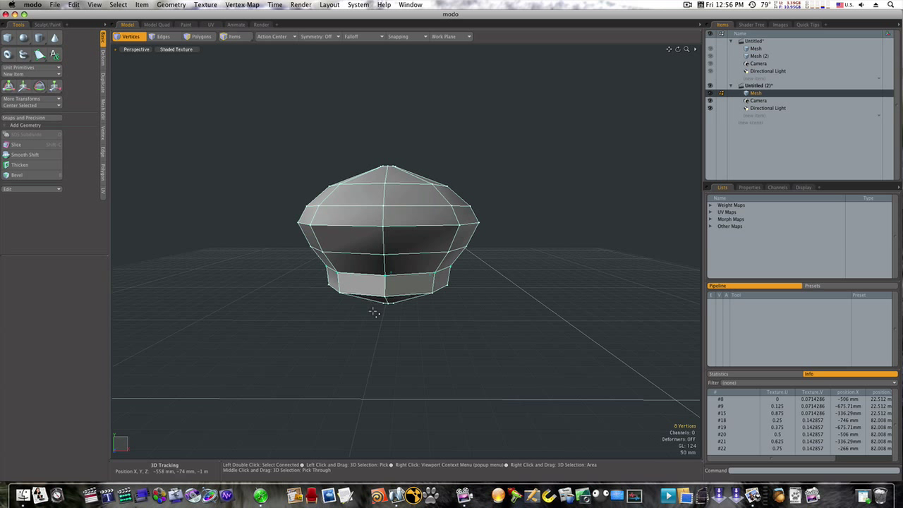
- Area-select the visible lower rim vertices and scale them uniformly to 74%
{"action": "right_click_drag", "start_coordinate": [349, 289], "coordinate": [462, 300]}
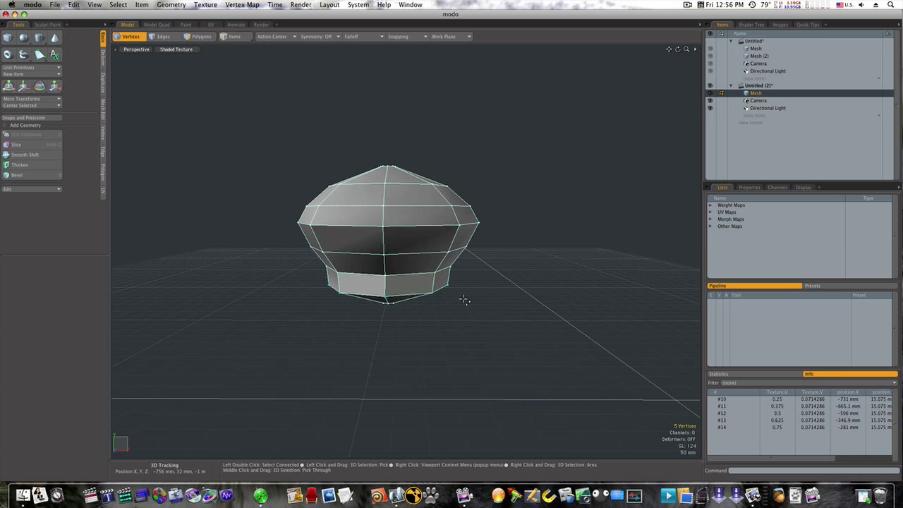
{"action": "key", "text": "r"}
{"action": "left_click_drag", "start_coordinate": [388, 298], "coordinate": [364, 299]}
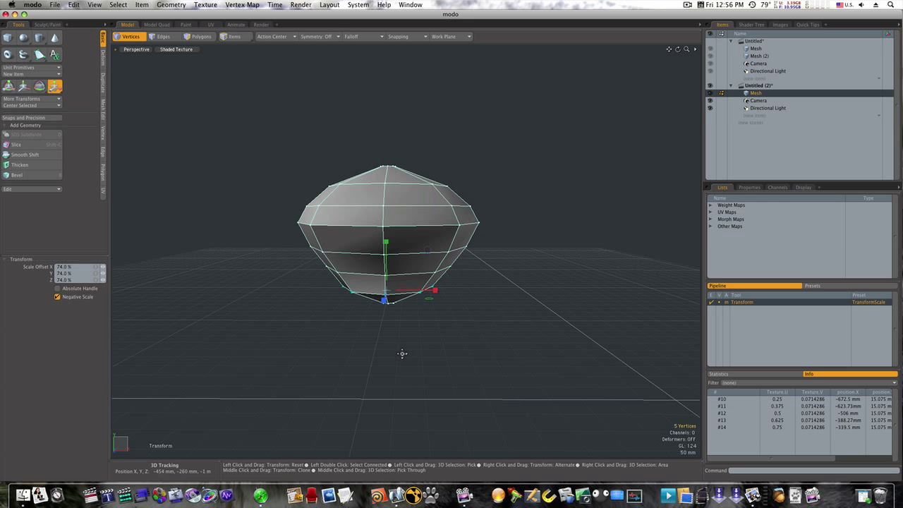
{"action": "key", "text": "space"}
- In polygon mode, select the small bottom cap polygon and move it upward into the body
{"action": "left_click_drag", "start_coordinate": [404, 351], "coordinate": [408, 286], "text": "alt"}
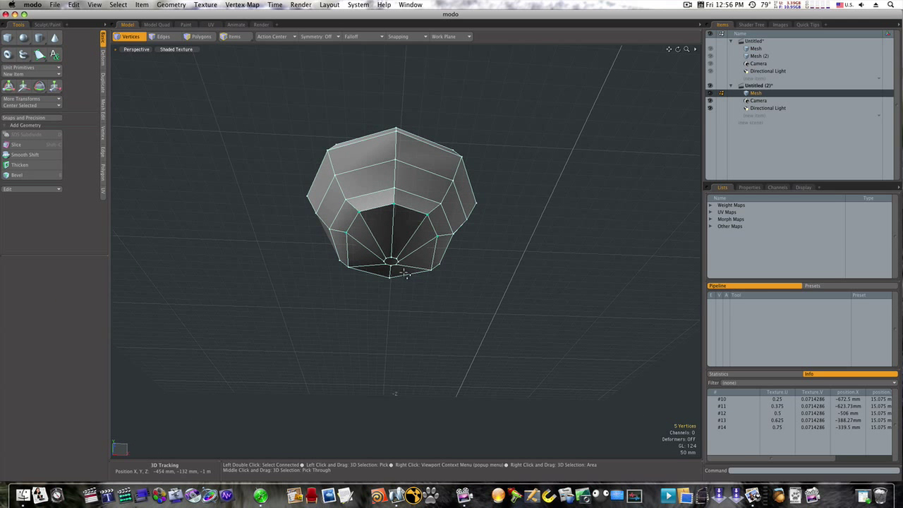
{"action": "key", "text": "space"}
{"action": "key", "text": "space"}
{"action": "left_click", "coordinate": [399, 267]}
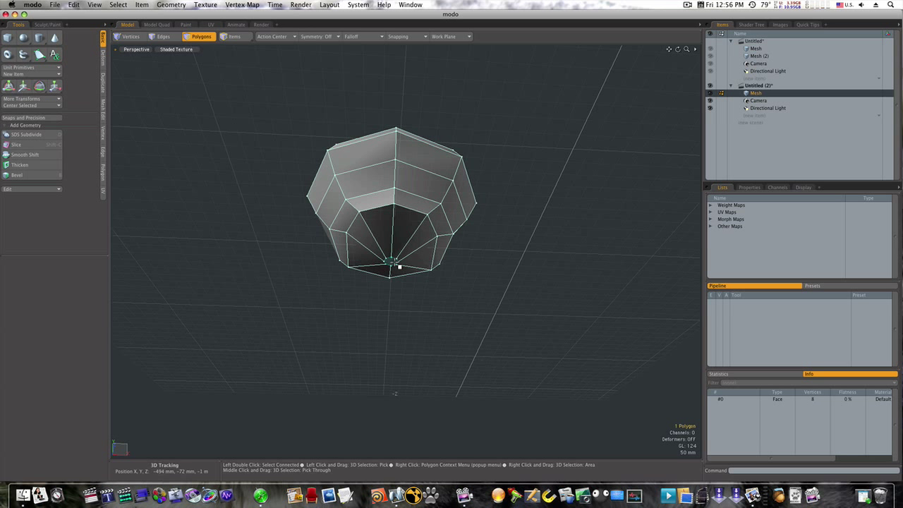
{"action": "key", "text": "w"}
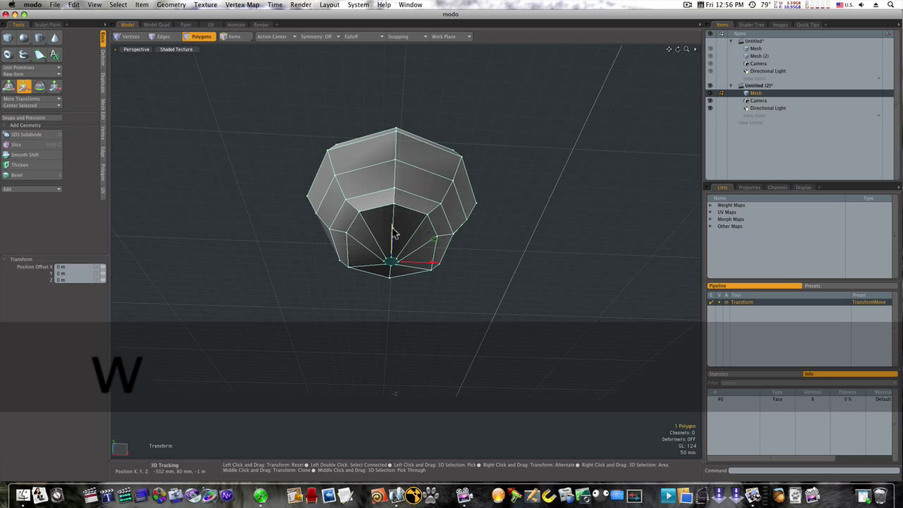
{"action": "left_click_drag", "start_coordinate": [393, 230], "coordinate": [394, 209]}
{"action": "mouse_move", "coordinate": [400, 254]}
{"action": "left_mouse_down", "text": "alt"}
{"action": "mouse_move", "coordinate": [405, 347]}
{"action": "mouse_move", "coordinate": [397, 248]}
{"action": "left_mouse_up", "text": "alt"}
{"action": "key", "text": "space"}
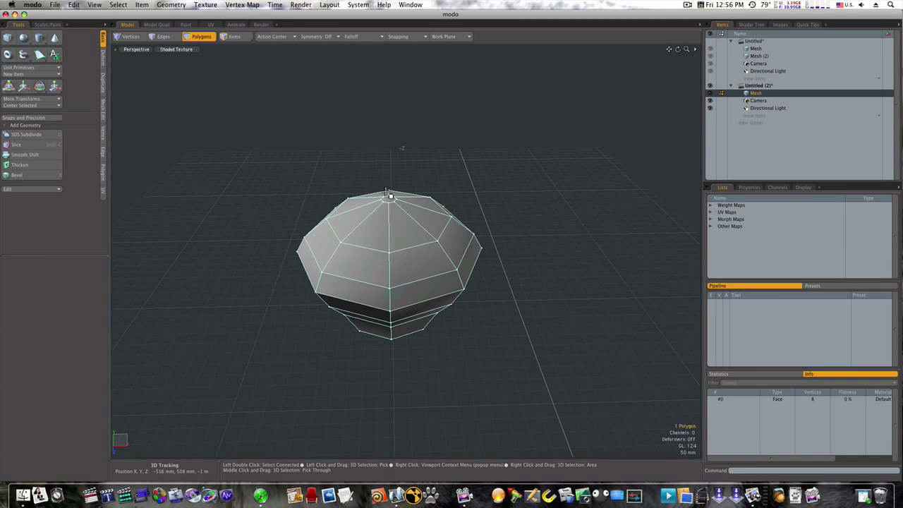
- Move the small top cap polygon down to a Y offset of -140 mm to form a hollow
{"action": "key", "text": "w"}
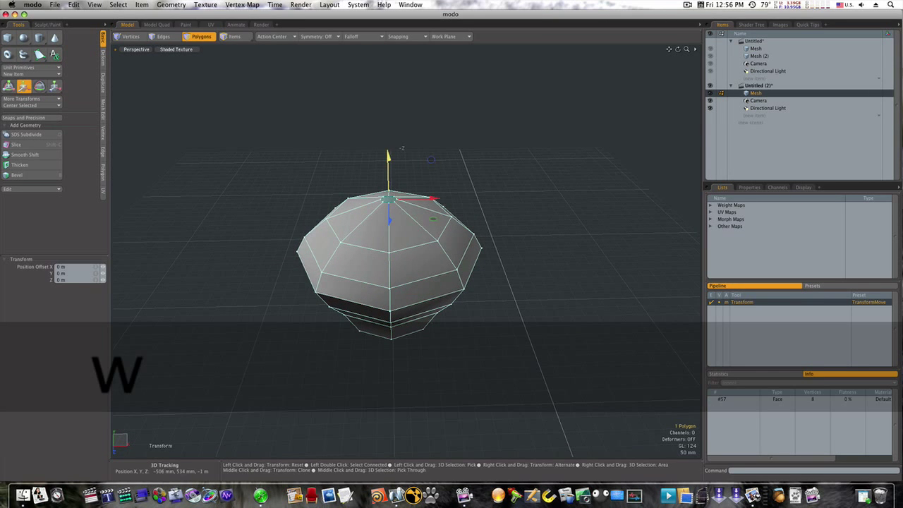
{"action": "left_click_drag", "start_coordinate": [388, 190], "coordinate": [389, 223]}
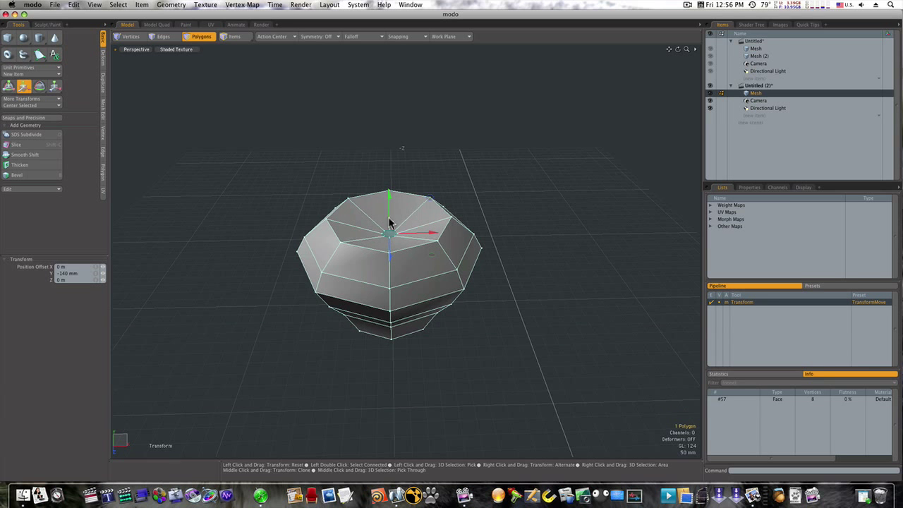
{"action": "mouse_move", "coordinate": [422, 296]}
{"action": "left_mouse_down", "text": "alt"}
{"action": "mouse_move", "coordinate": [426, 266]}
{"action": "mouse_move", "coordinate": [428, 298]}
{"action": "left_mouse_up", "text": "alt"}
{"action": "key", "text": "space"}
- Clear the selection, turn on subdivision smoothing, and scale the whole mesh to 149.5% in Y
{"action": "left_click", "coordinate": [473, 363]}
{"action": "key", "text": "Tab"}
{"action": "key", "text": "r"}
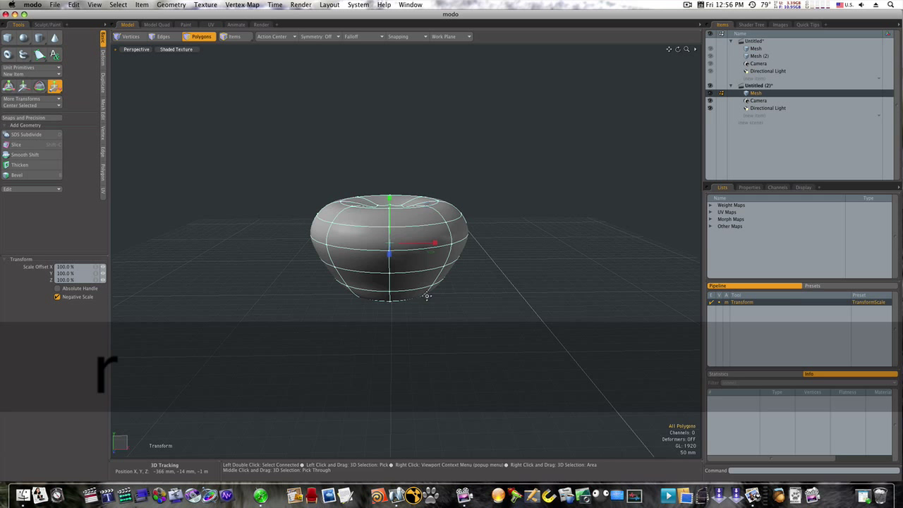
{"action": "left_click_drag", "start_coordinate": [389, 197], "coordinate": [390, 174]}
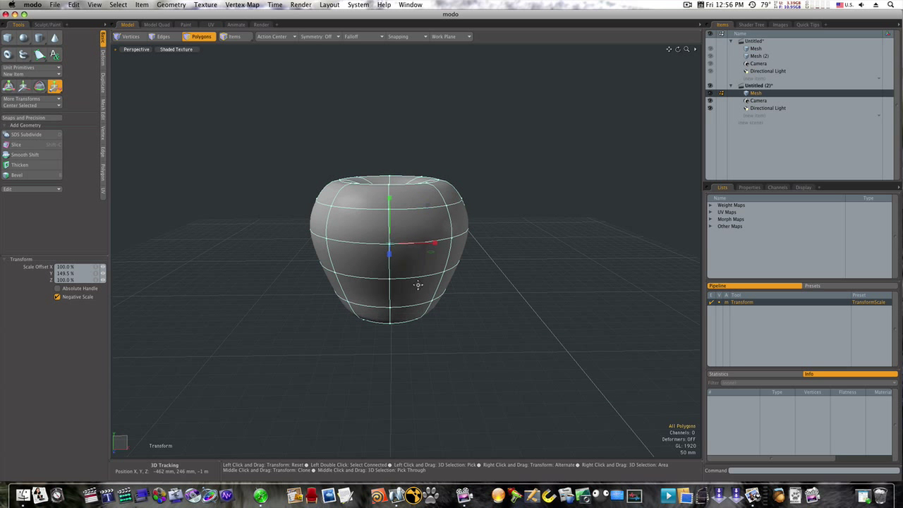
{"action": "mouse_move", "coordinate": [435, 374]}
{"action": "left_mouse_down", "text": "alt"}
{"action": "mouse_move", "coordinate": [433, 348]}
{"action": "mouse_move", "coordinate": [428, 360]}
{"action": "mouse_move", "coordinate": [393, 365]}
{"action": "mouse_move", "coordinate": [453, 368]}
{"action": "mouse_move", "coordinate": [440, 346]}
{"action": "mouse_move", "coordinate": [439, 387]}
{"action": "left_mouse_up", "text": "alt"}
{"action": "key", "text": "space"}
- Turn off subdivision smoothing and bevel the small polygon in the top hollow with an 11.2 mm inset
{"action": "key", "text": "Tab"}
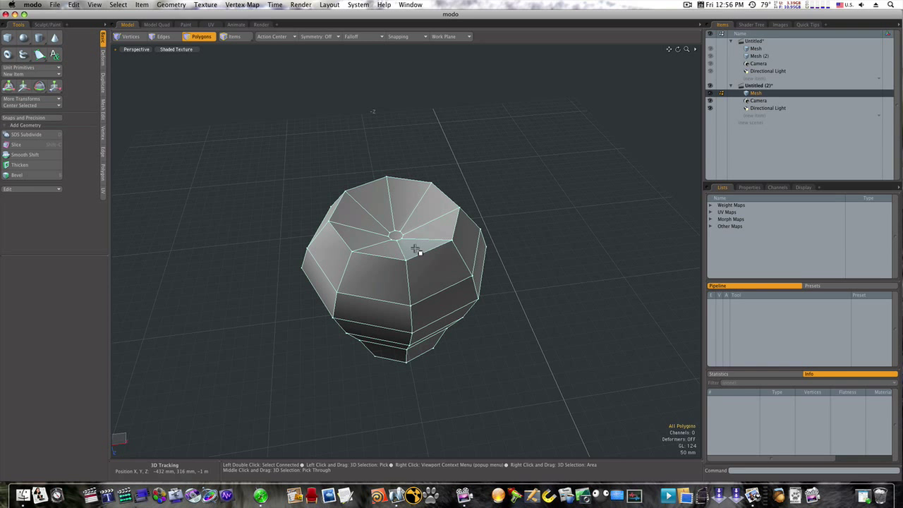
{"action": "left_click", "coordinate": [397, 236]}
{"action": "key", "text": "b"}
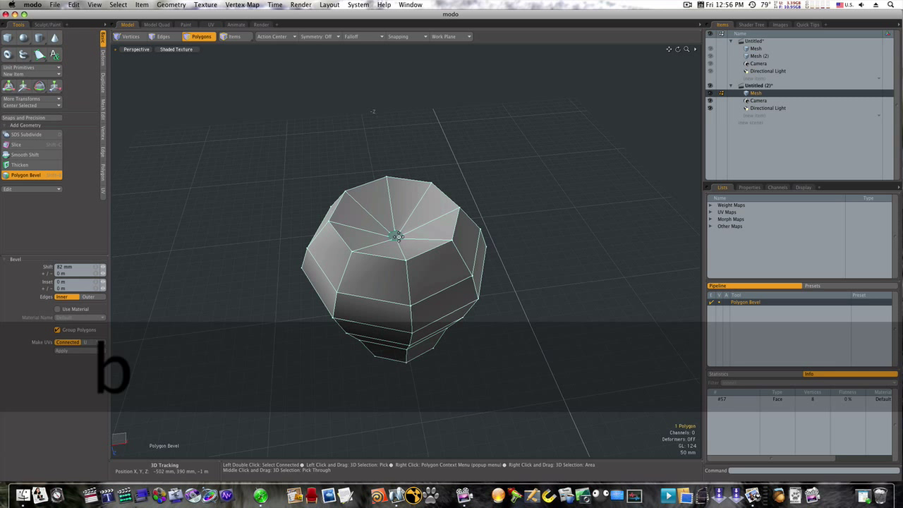
{"action": "left_click", "coordinate": [400, 234]}
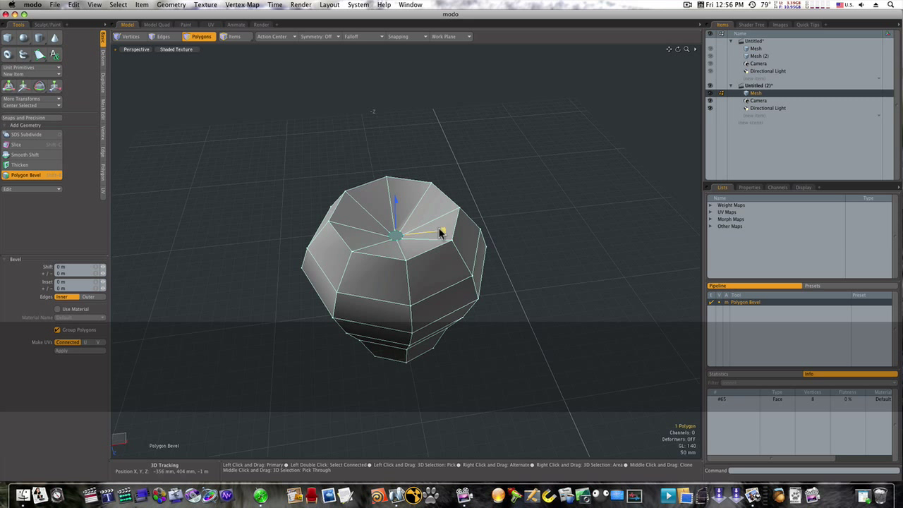
{"action": "left_click_drag", "start_coordinate": [441, 233], "coordinate": [443, 231]}
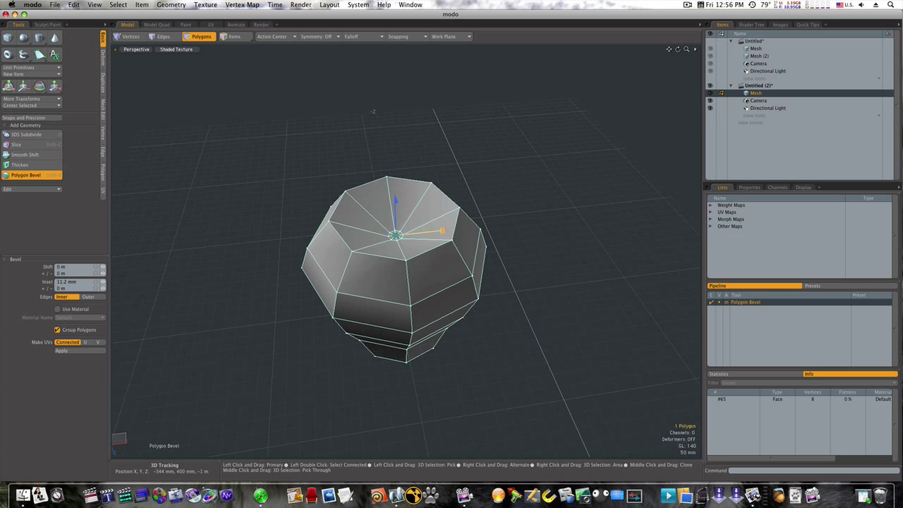
- Bevel the inset polygon upward into a segmented stem, ending with a 56 mm shift, and move its tip -50 mm in Z
{"action": "left_click", "coordinate": [415, 212], "text": "shift"}
{"action": "left_click", "coordinate": [398, 192]}
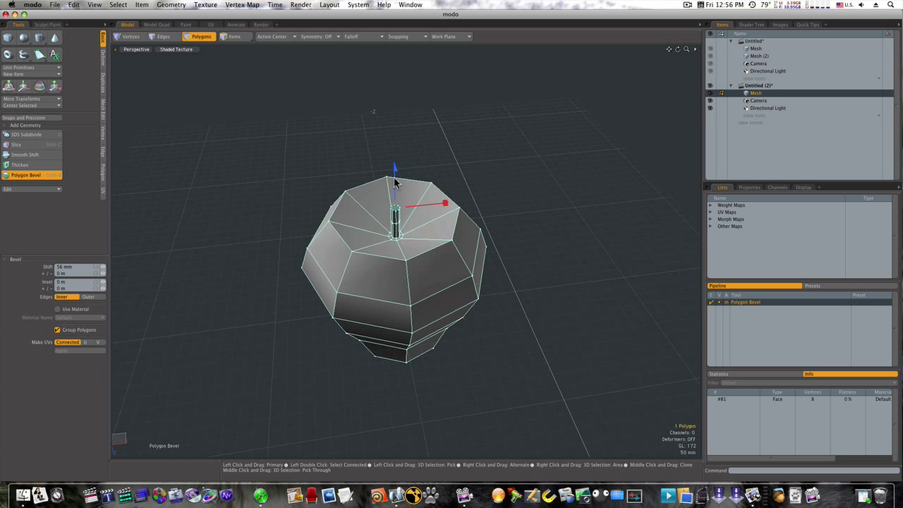
{"action": "key", "text": "w"}
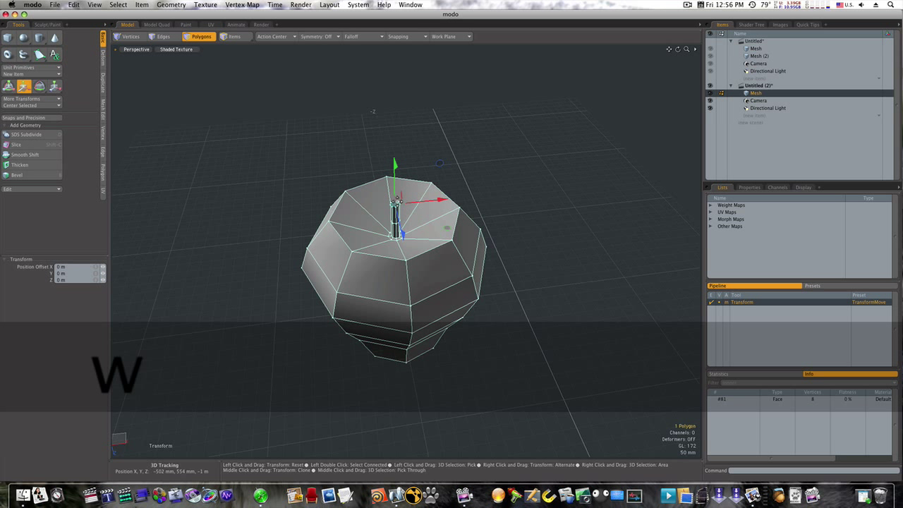
{"action": "left_click_drag", "start_coordinate": [403, 234], "coordinate": [402, 227]}
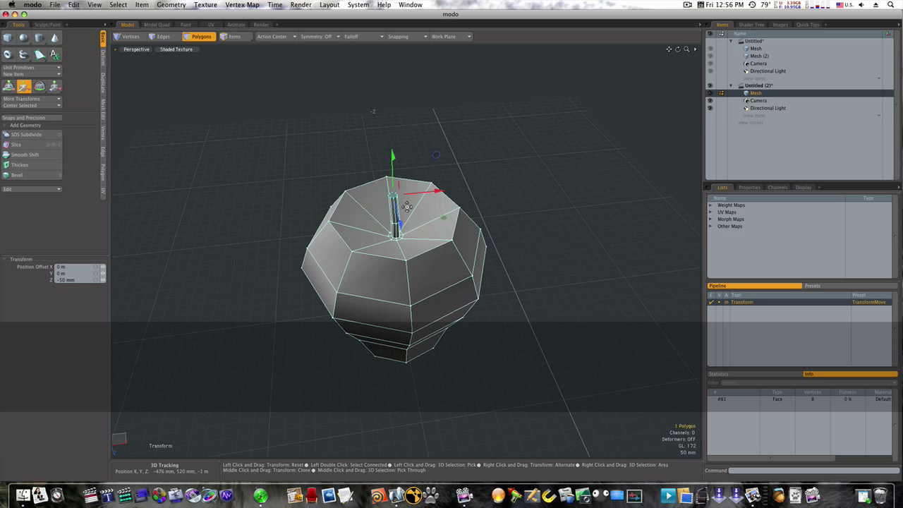
- Move the stem tip -56 mm in X, clear the selection and turn subdivision smoothing back on
{"action": "left_click_drag", "start_coordinate": [427, 191], "coordinate": [412, 192]}
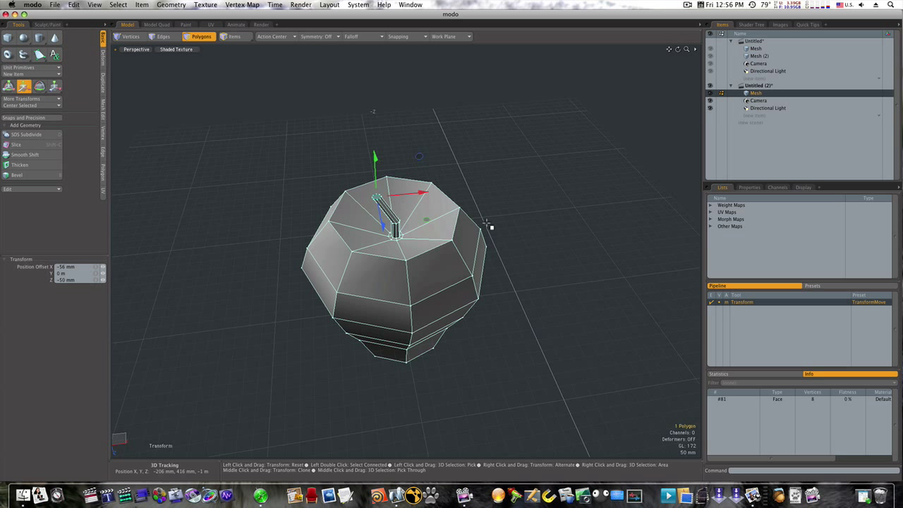
{"action": "key", "text": "Escape"}
{"action": "key", "text": "Tab"}
- Draw a flat rectangular plane on the ground beside the apple, about 282 mm in X by 164 mm in Z, with 4 by 2 segments
{"action": "left_click_drag", "start_coordinate": [525, 272], "coordinate": [487, 381], "text": "alt"}
{"action": "left_click", "coordinate": [8, 38]}
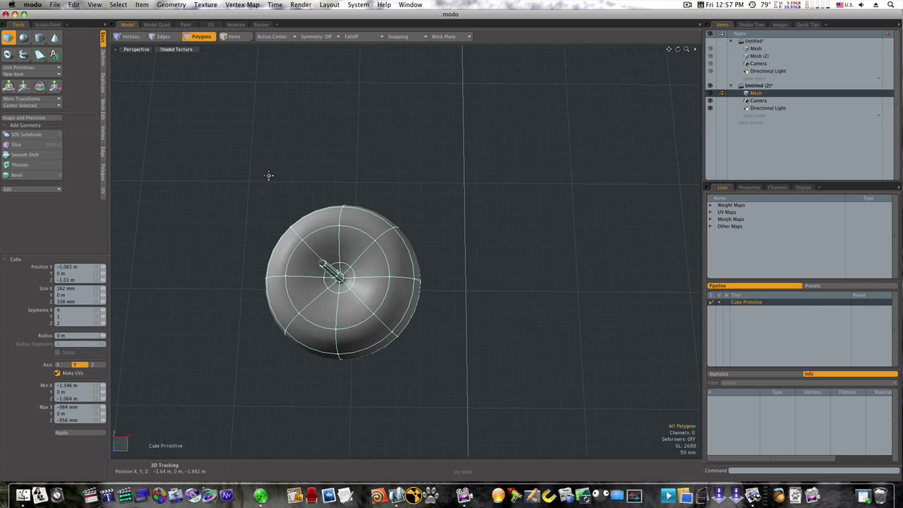
{"action": "left_click_drag", "start_coordinate": [524, 276], "coordinate": [590, 314]}
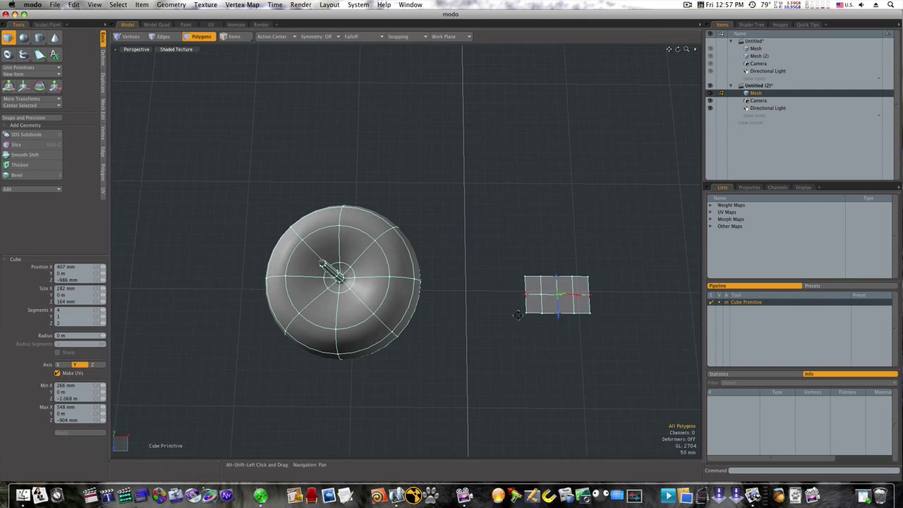
{"action": "left_click_drag", "start_coordinate": [519, 315], "coordinate": [548, 283], "text": "alt+shift"}
{"action": "key", "text": "space"}
{"action": "key", "text": "3"}
{"action": "left_click", "coordinate": [130, 37]}
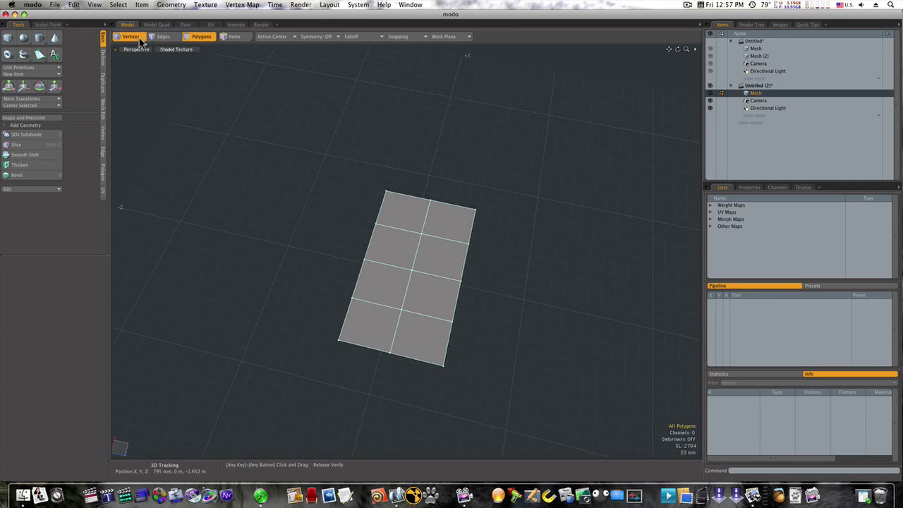
{"action": "key", "text": "t"}
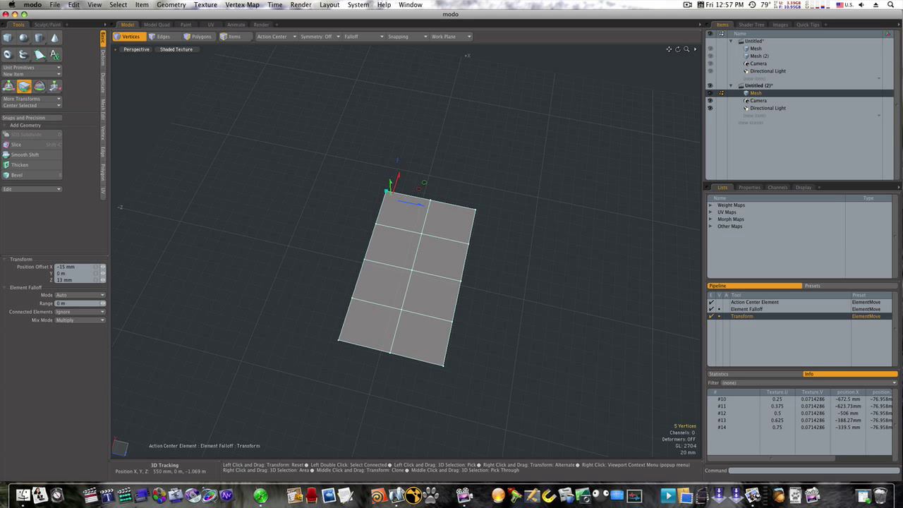
{"action": "left_click_drag", "start_coordinate": [386, 191], "coordinate": [387, 193]}
{"action": "key", "text": "space"}
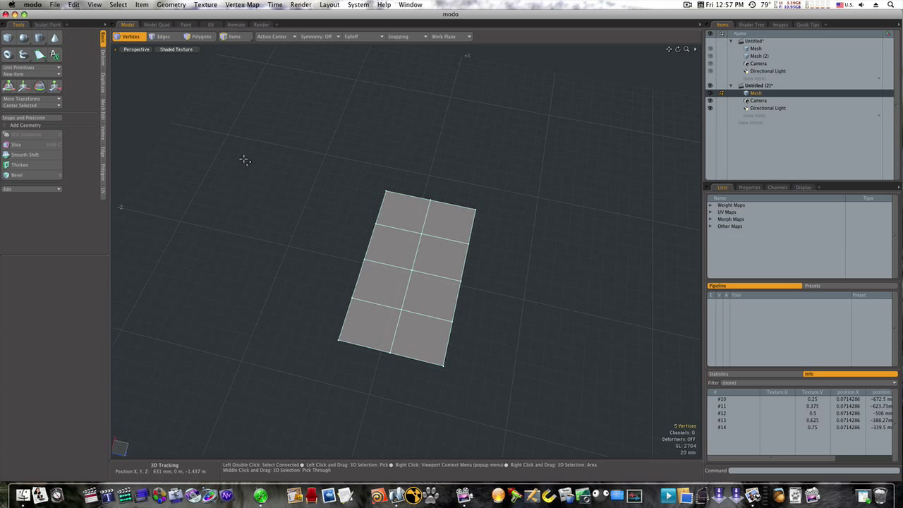
{"action": "left_click", "coordinate": [244, 159]}
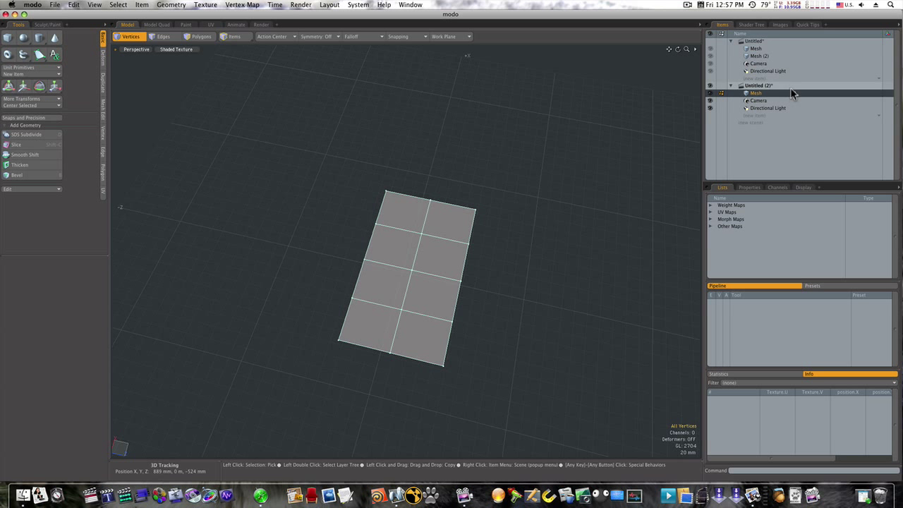
- Cut all polygons of the flat plane out of the apple mesh and paste them into a new mesh item
{"action": "left_click", "coordinate": [198, 39]}
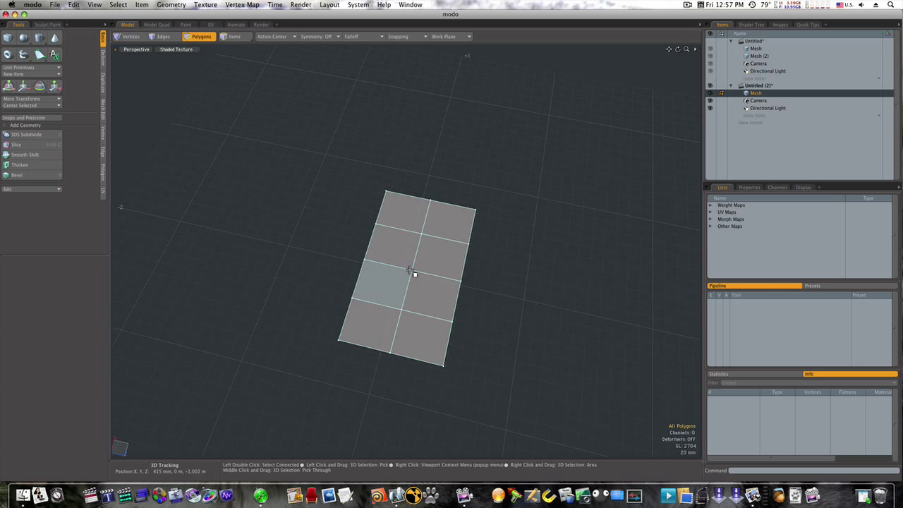
{"action": "double_click", "coordinate": [411, 273]}
{"action": "left_click_drag", "start_coordinate": [435, 299], "coordinate": [362, 311], "text": "alt"}
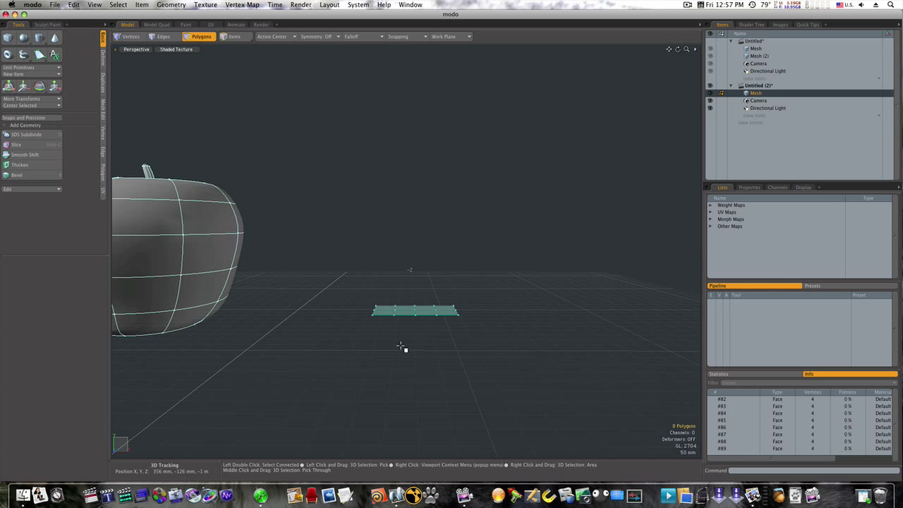
{"action": "key", "text": "super+x"}
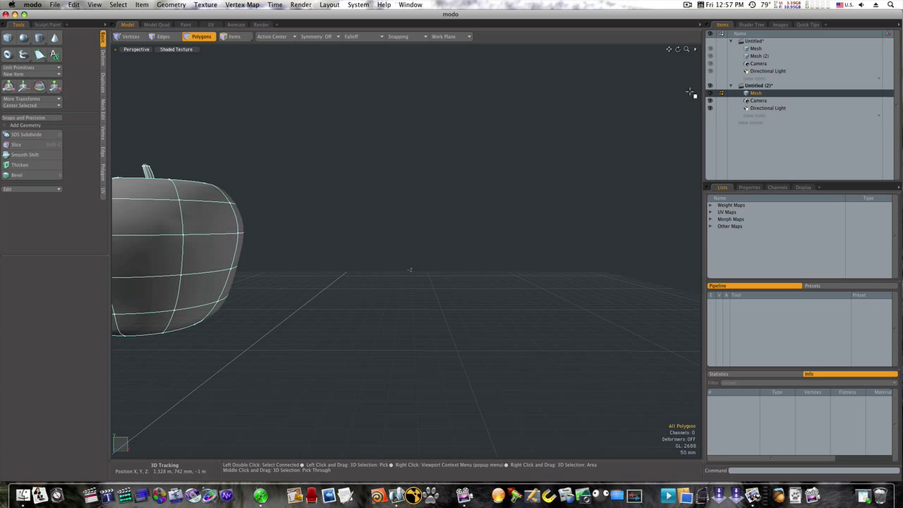
{"action": "left_click", "coordinate": [756, 116]}
{"action": "left_click", "coordinate": [761, 121]}
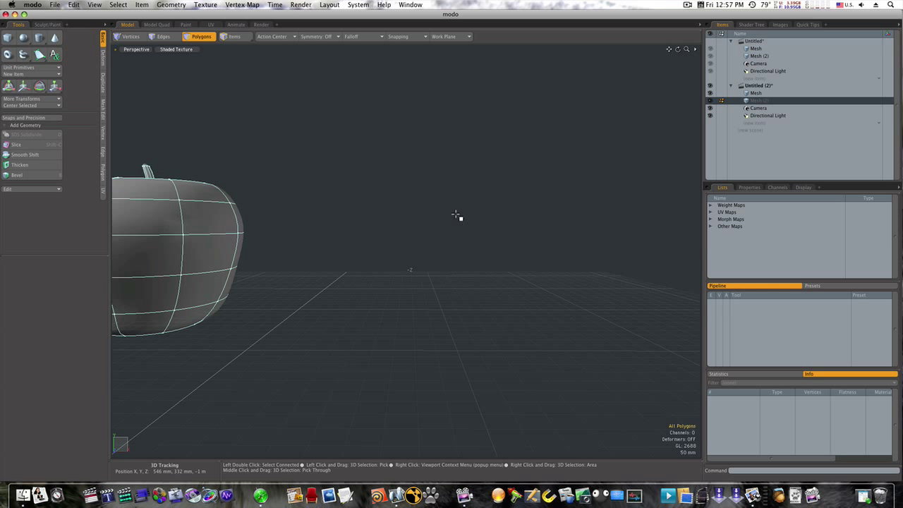
{"action": "key", "text": "super+v"}
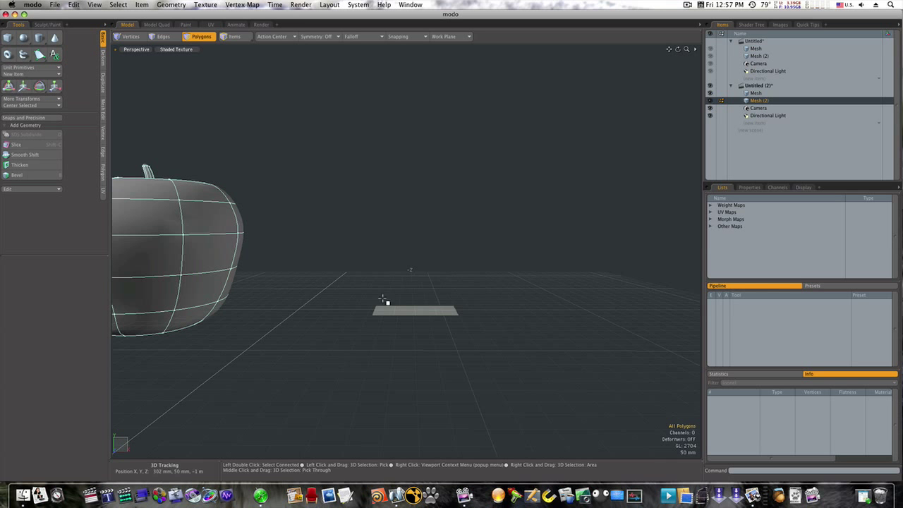
- Pull the plane's two +X corner vertices inward with Element Move, offsetting them -22.5, 25 mm and -24.5, -30 mm in X and Z
{"action": "left_click_drag", "start_coordinate": [384, 324], "coordinate": [385, 389], "text": "alt"}
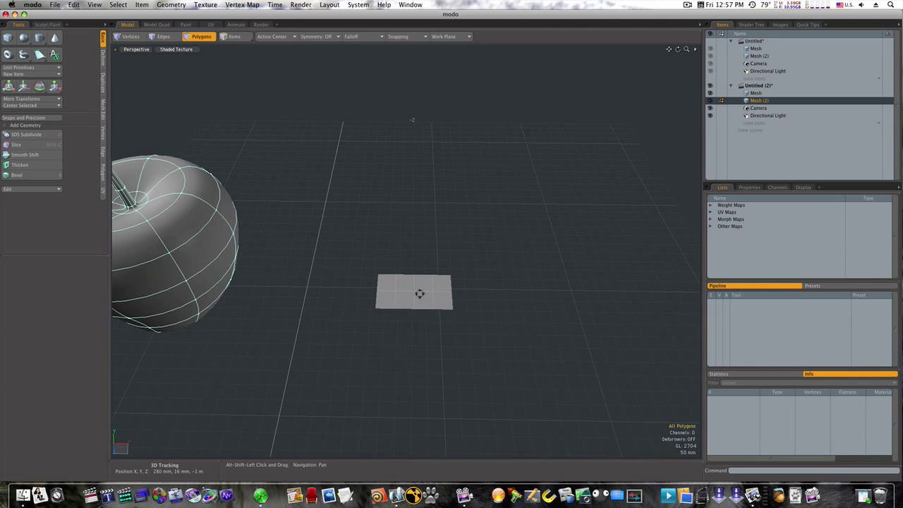
{"action": "left_click_drag", "start_coordinate": [419, 293], "coordinate": [398, 288], "text": "alt+shift"}
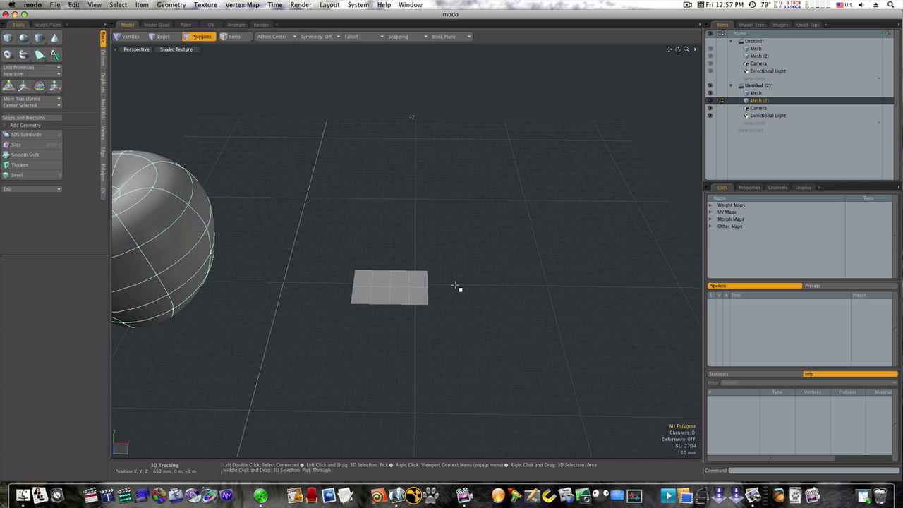
{"action": "key", "text": "t"}
{"action": "scroll", "coordinate": [461, 281], "scroll_direction": "up", "scroll_amount": 5}
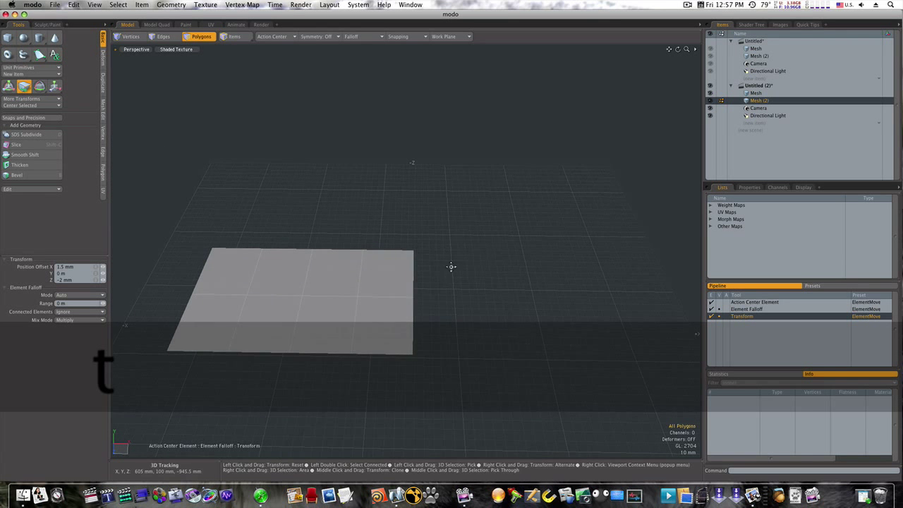
{"action": "left_click", "coordinate": [129, 36]}
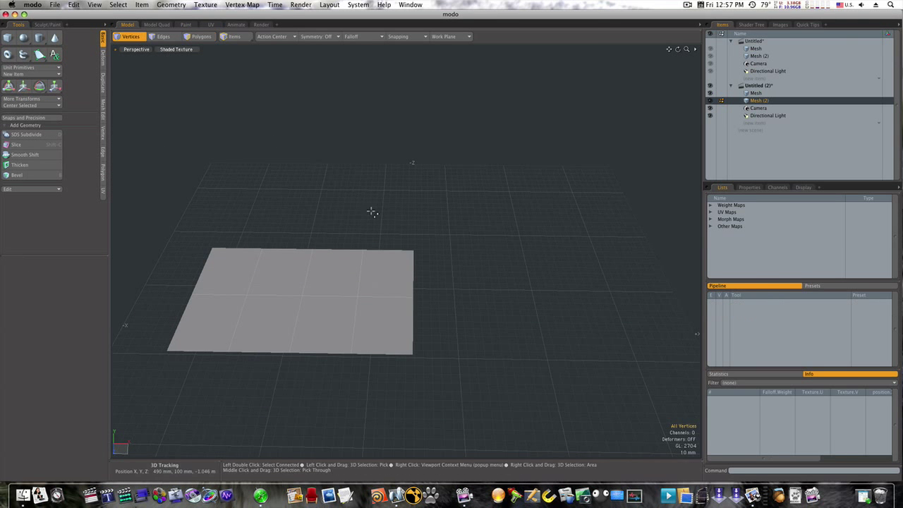
{"action": "key", "text": "t"}
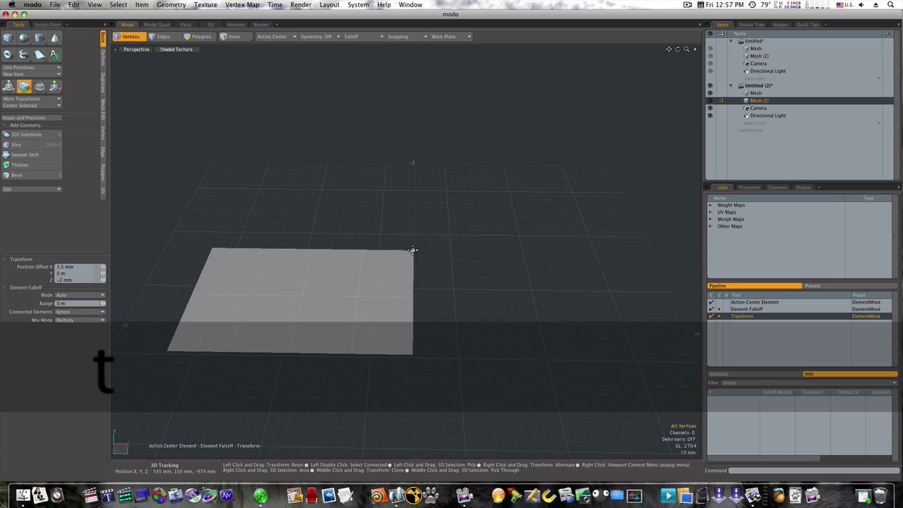
{"action": "left_click_drag", "start_coordinate": [412, 248], "coordinate": [396, 264]}
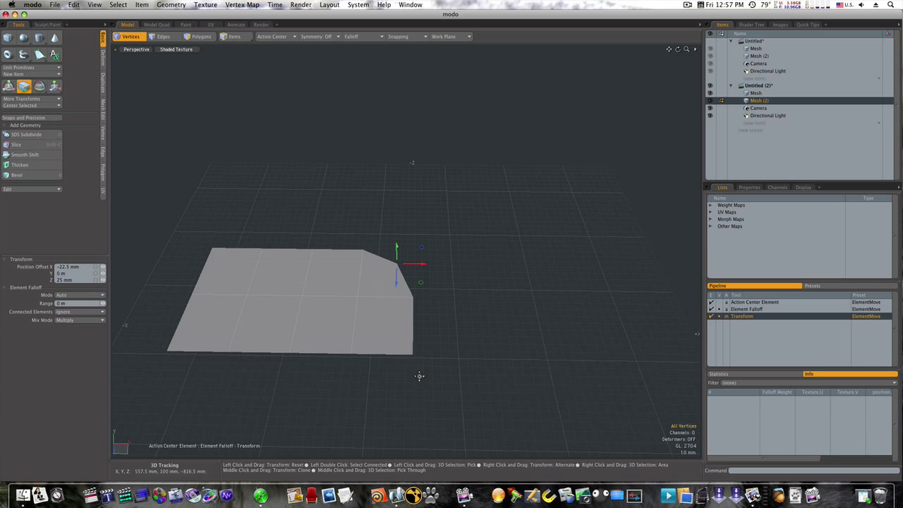
{"action": "left_click_drag", "start_coordinate": [412, 355], "coordinate": [391, 332]}
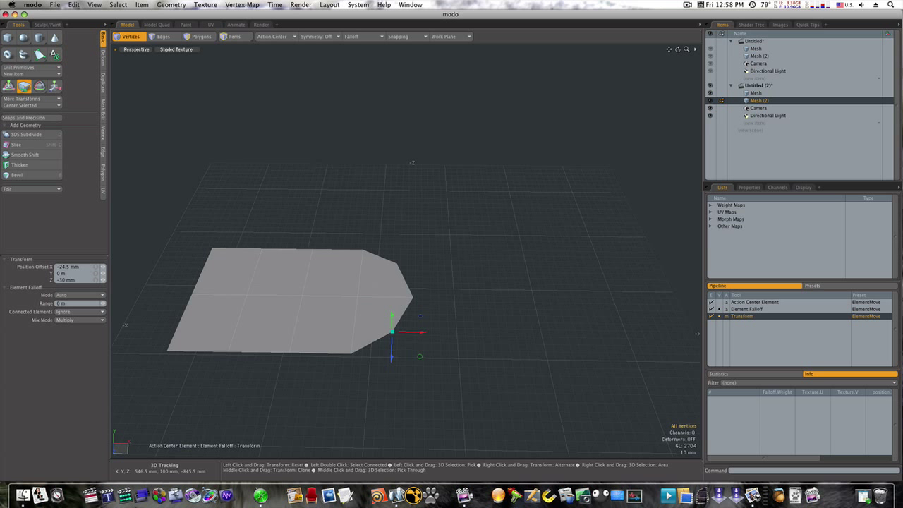
- Move the vertices along the plane's front edge, -X end and back edge inward to taper it into a narrow, rounded leaf base
{"action": "left_click_drag", "start_coordinate": [351, 352], "coordinate": [183, 316]}
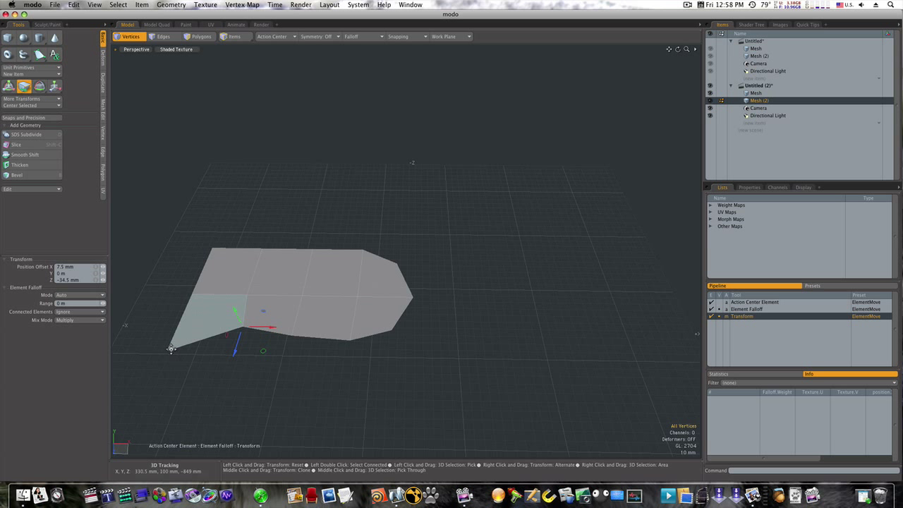
{"action": "left_click_drag", "start_coordinate": [171, 348], "coordinate": [223, 292]}
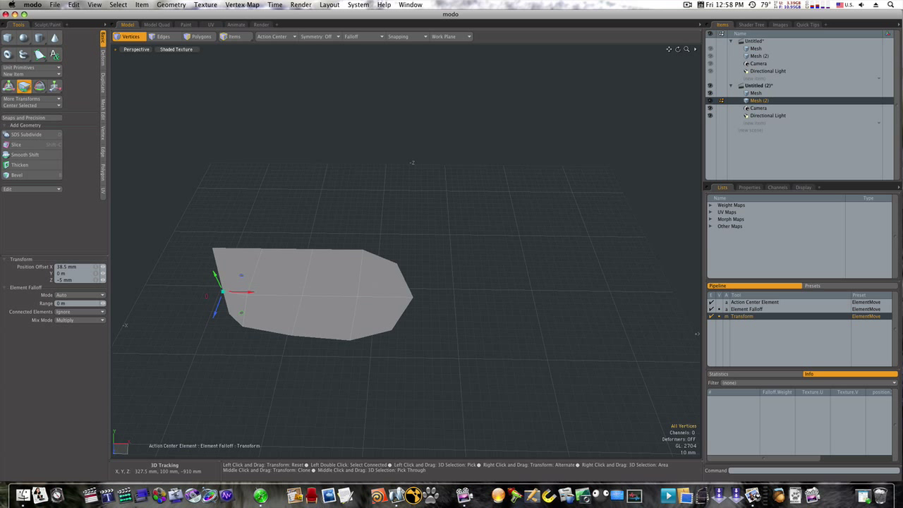
{"action": "left_click_drag", "start_coordinate": [213, 248], "coordinate": [231, 275]}
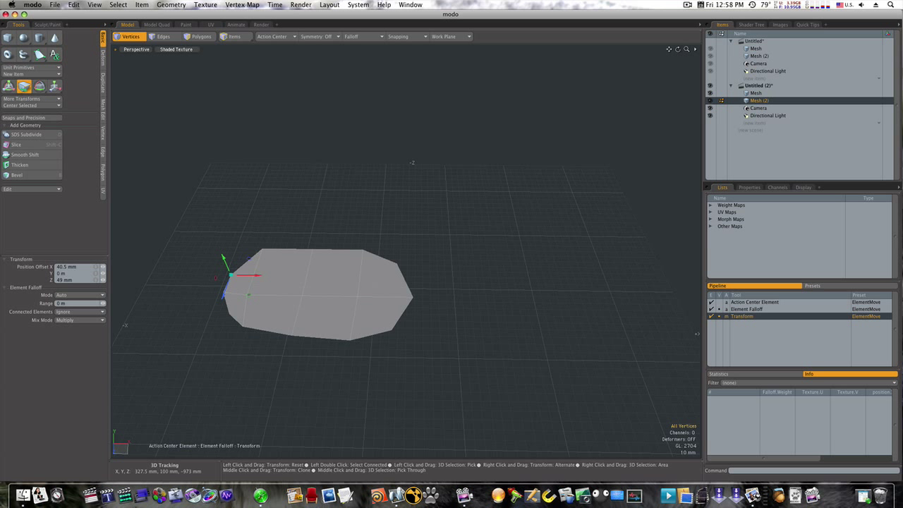
{"action": "left_click_drag", "start_coordinate": [263, 249], "coordinate": [265, 263]}
- Push the leaf's +Z side vertices outward and form its tip by moving the +X end vertex 20 mm and its neighbours 11 and 13 mm in X
{"action": "left_click_drag", "start_coordinate": [262, 363], "coordinate": [411, 393], "text": "alt"}
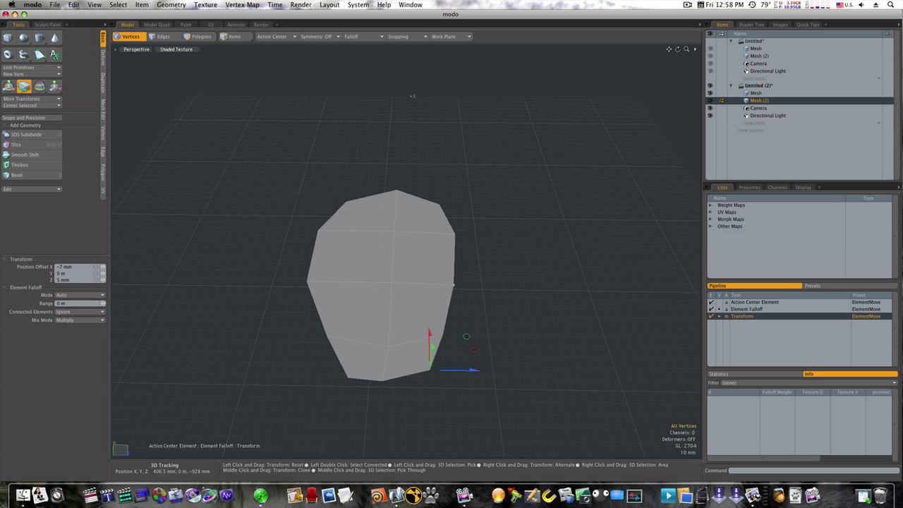
{"action": "left_click_drag", "start_coordinate": [454, 284], "coordinate": [464, 275]}
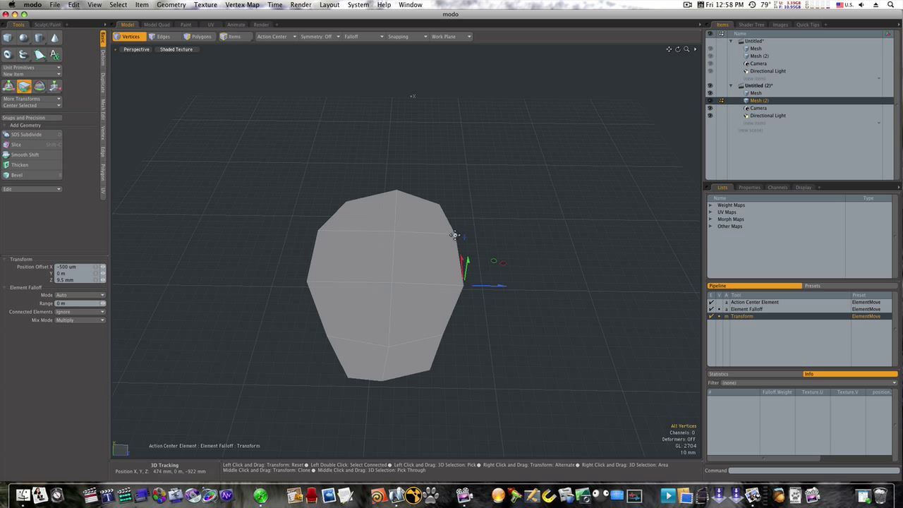
{"action": "left_click_drag", "start_coordinate": [454, 234], "coordinate": [459, 233]}
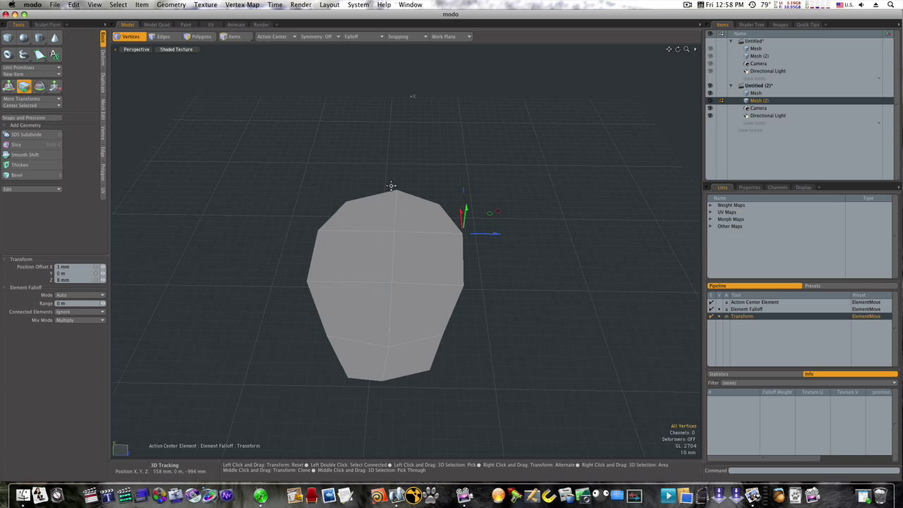
{"action": "left_click_drag", "start_coordinate": [397, 191], "coordinate": [398, 179]}
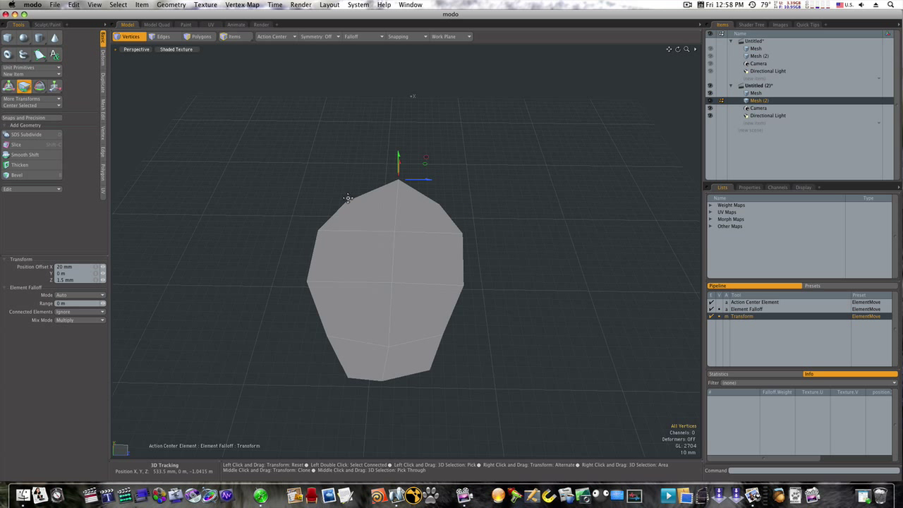
{"action": "left_click_drag", "start_coordinate": [348, 201], "coordinate": [357, 198]}
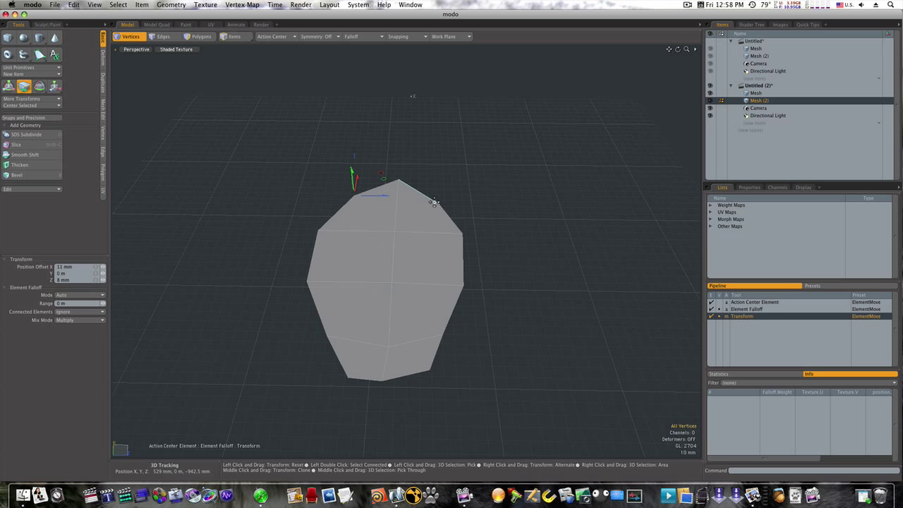
{"action": "left_click_drag", "start_coordinate": [439, 205], "coordinate": [434, 197]}
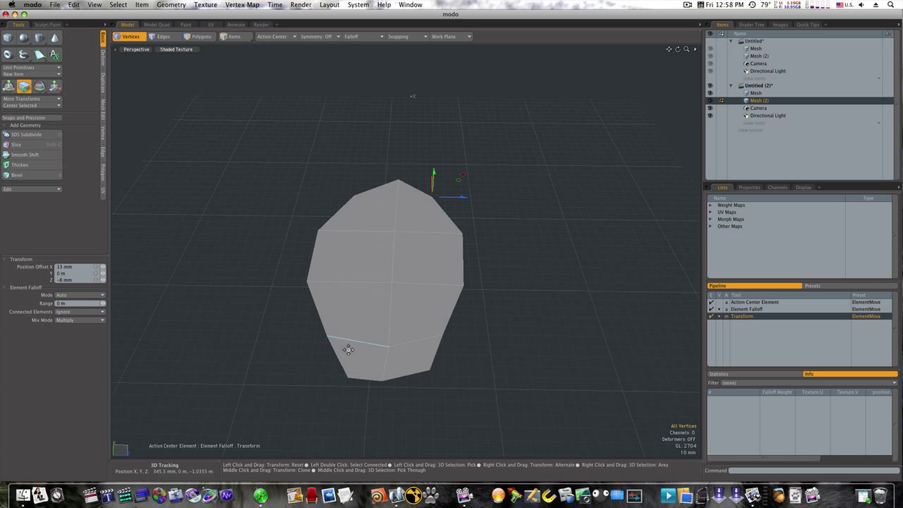
- Even out the leaf's base outline by moving its back corner vertex 8.5 mm in X and adjusting the side vertices
{"action": "left_click_drag", "start_coordinate": [347, 378], "coordinate": [351, 367]}
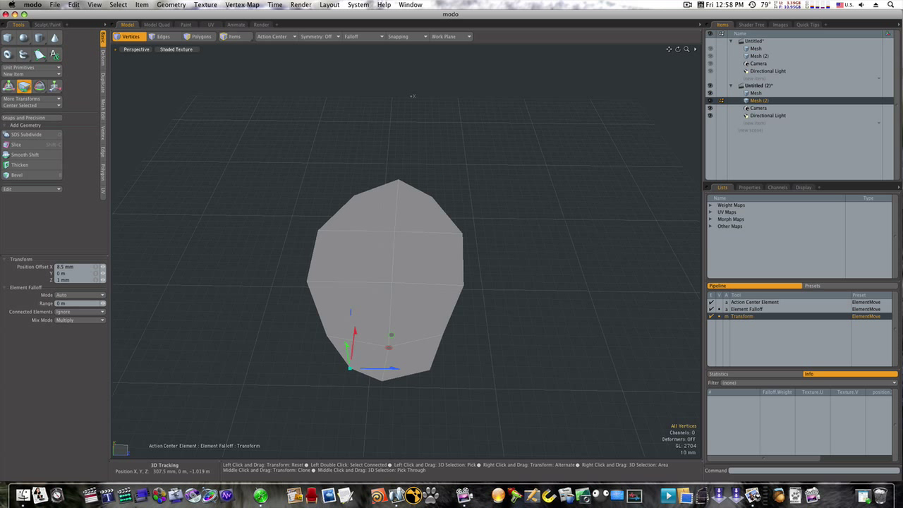
{"action": "left_click_drag", "start_coordinate": [444, 333], "coordinate": [363, 304]}
{"action": "key", "text": "space"}
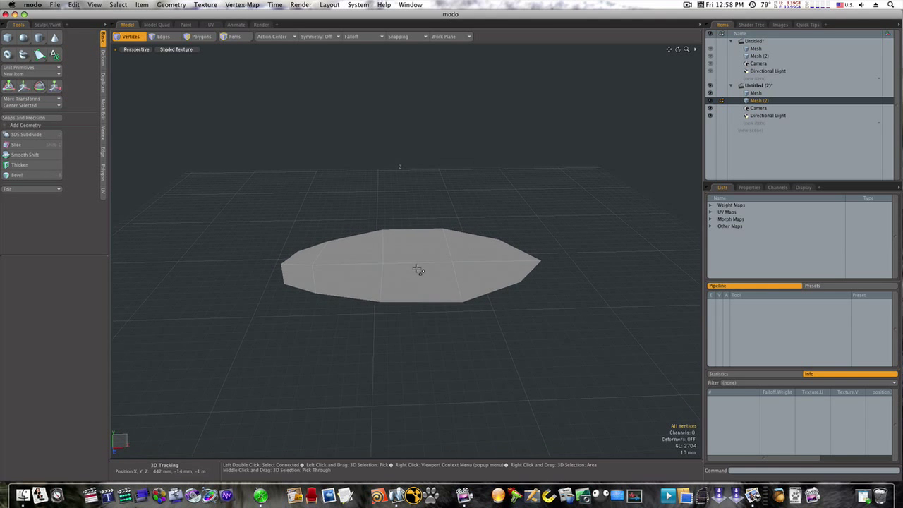
{"action": "key", "text": "space"}
{"action": "key", "text": "space"}
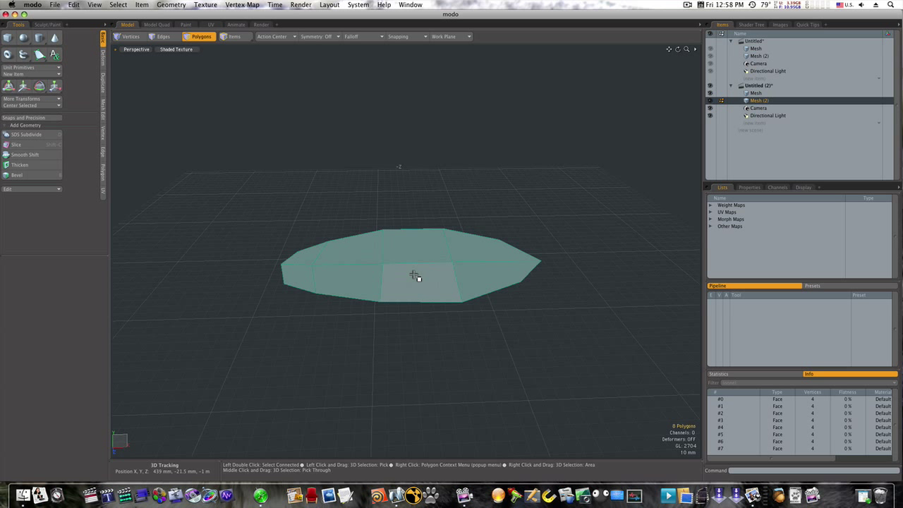
{"action": "left_click_drag", "start_coordinate": [413, 280], "coordinate": [412, 299], "text": "alt"}
{"action": "key", "text": "space"}
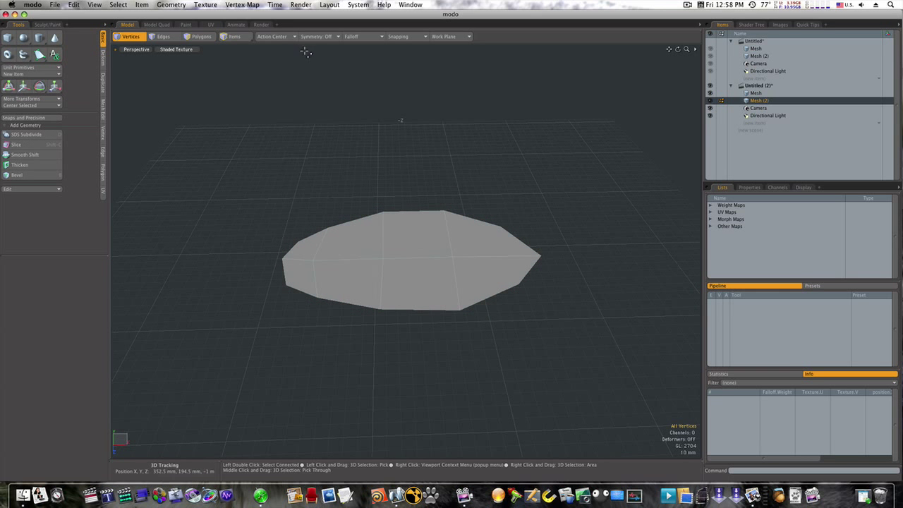
- Add a radial falloff around the leaf, centred at about X 426 mm, Z -1.0045 m and sized about 153 mm in X by 134.5 mm in Z
{"action": "left_click", "coordinate": [351, 36]}
{"action": "left_click", "coordinate": [354, 60]}
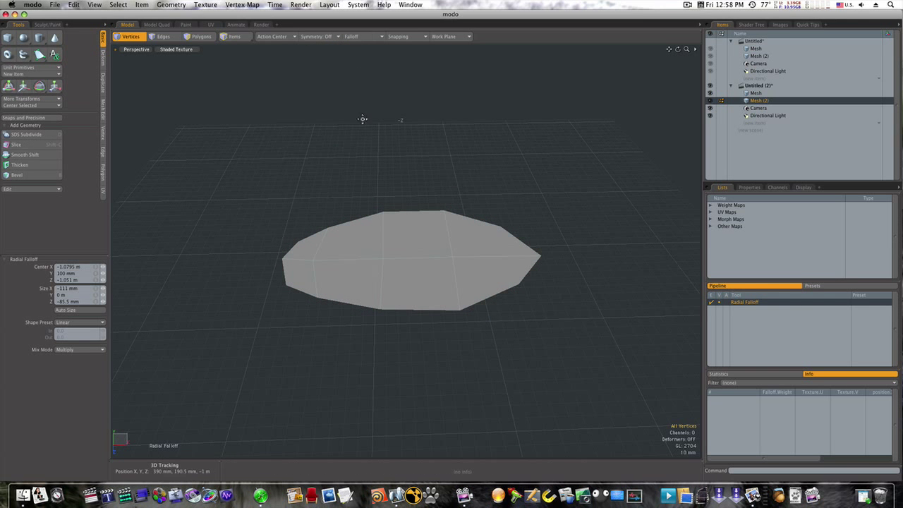
{"action": "left_click_drag", "start_coordinate": [403, 253], "coordinate": [402, 270], "text": "alt"}
{"action": "mouse_move", "coordinate": [402, 227]}
{"action": "left_mouse_down"}
{"action": "mouse_move", "coordinate": [451, 287]}
{"action": "mouse_move", "coordinate": [513, 339]}
{"action": "mouse_move", "coordinate": [561, 357]}
{"action": "left_mouse_up"}
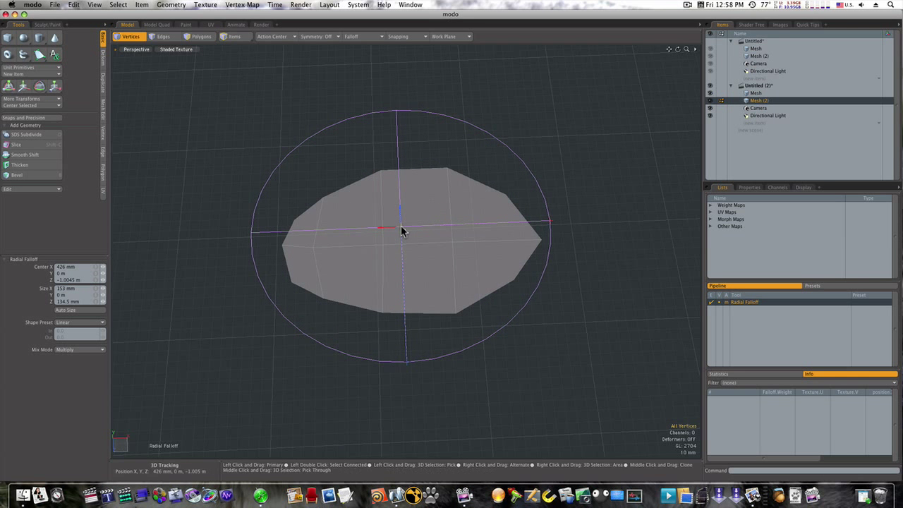
{"action": "left_click_drag", "start_coordinate": [401, 225], "coordinate": [406, 150], "text": "alt"}
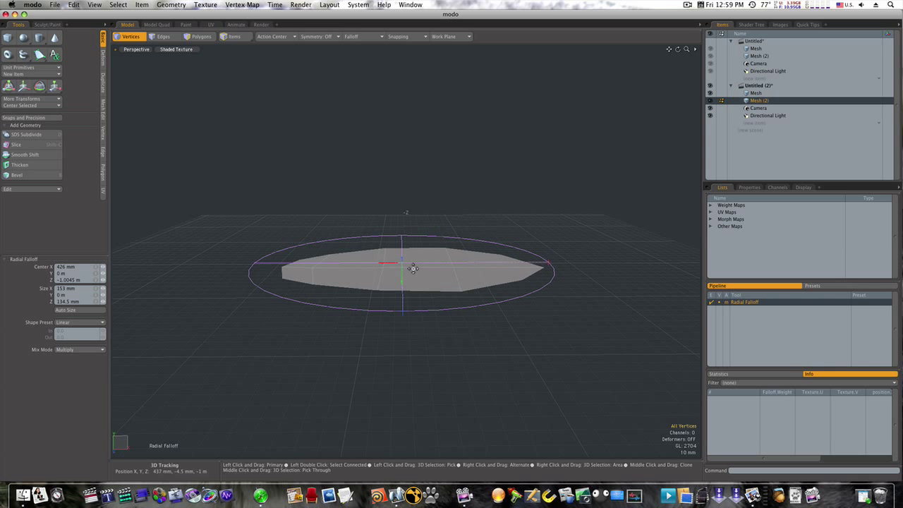
- Raise the middle of the leaf 50.5 mm in Y through the radial falloff and narrow the falloff's Z size to about 101.5 mm
{"action": "key", "text": "w"}
{"action": "left_click_drag", "start_coordinate": [412, 231], "coordinate": [413, 181]}
{"action": "left_click_drag", "start_coordinate": [427, 264], "coordinate": [448, 205], "text": "alt"}
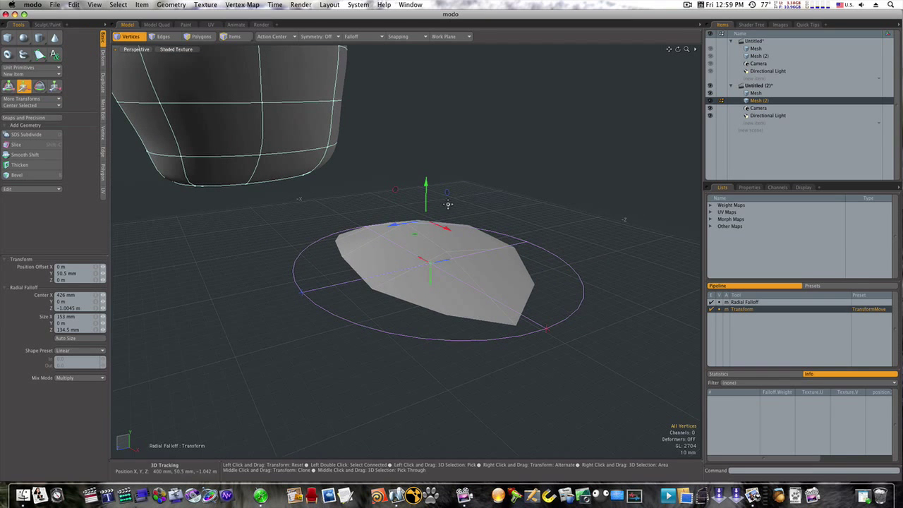
{"action": "left_click_drag", "start_coordinate": [399, 223], "coordinate": [379, 253]}
{"action": "left_click_drag", "start_coordinate": [301, 291], "coordinate": [337, 285]}
{"action": "left_click_drag", "start_coordinate": [284, 320], "coordinate": [339, 331], "text": "alt"}
- Drop the Move tool and remove the radial falloff from the tool pipeline
{"action": "key", "text": "space"}
{"action": "right_click", "coordinate": [741, 302]}
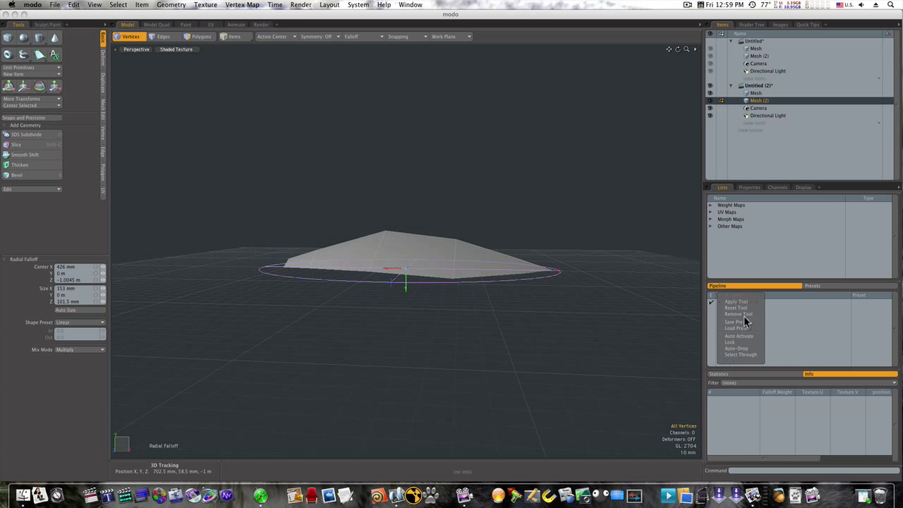
{"action": "left_click", "coordinate": [744, 315]}
- Thicken the curved leaf into a thin solid and briefly preview it as a subdivision surface
{"action": "left_click_drag", "start_coordinate": [363, 297], "coordinate": [359, 311], "text": "alt"}
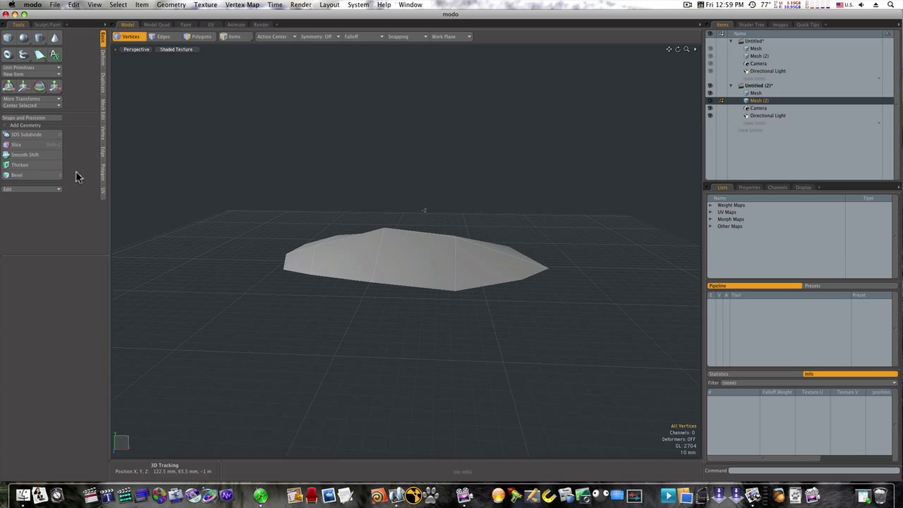
{"action": "left_click", "coordinate": [49, 165]}
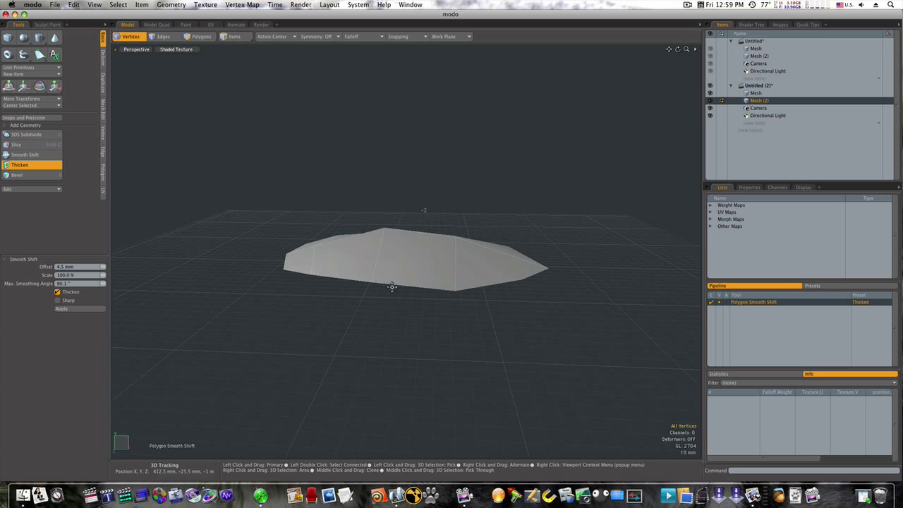
{"action": "left_click_drag", "start_coordinate": [415, 213], "coordinate": [415, 205]}
{"action": "left_click_drag", "start_coordinate": [404, 335], "coordinate": [388, 383], "text": "alt"}
{"action": "key", "text": "space"}
{"action": "key", "text": "Tab"}
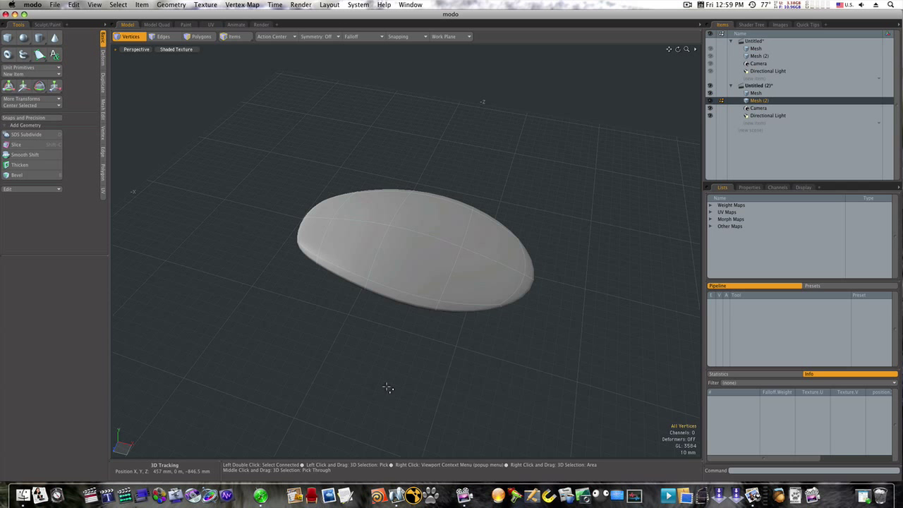
{"action": "key", "text": "Tab"}
- Add two symmetric loop slices around the leaf's thin rim with Loop Slice and convert the leaf to a subdivision surface
{"action": "left_click_drag", "start_coordinate": [384, 347], "coordinate": [427, 304], "text": "alt"}
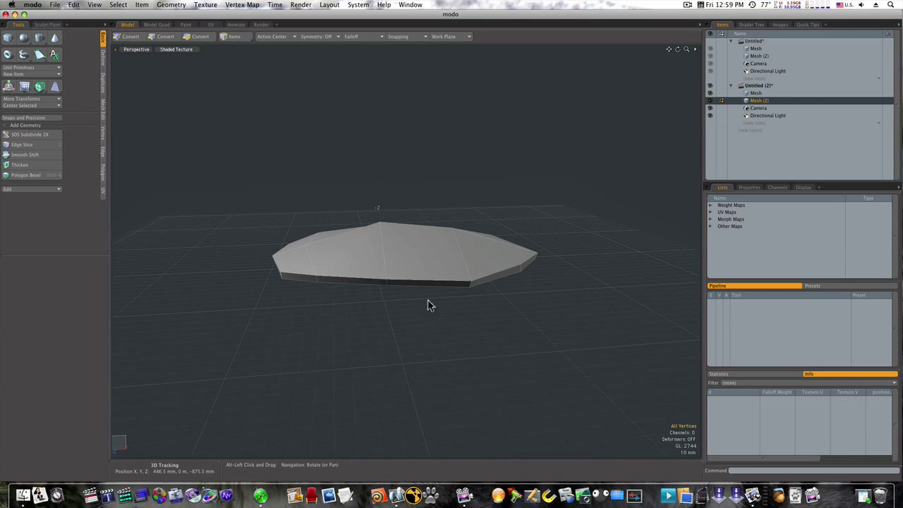
{"action": "key", "text": "2"}
{"action": "key", "text": "3"}
{"action": "left_click", "coordinate": [385, 282]}
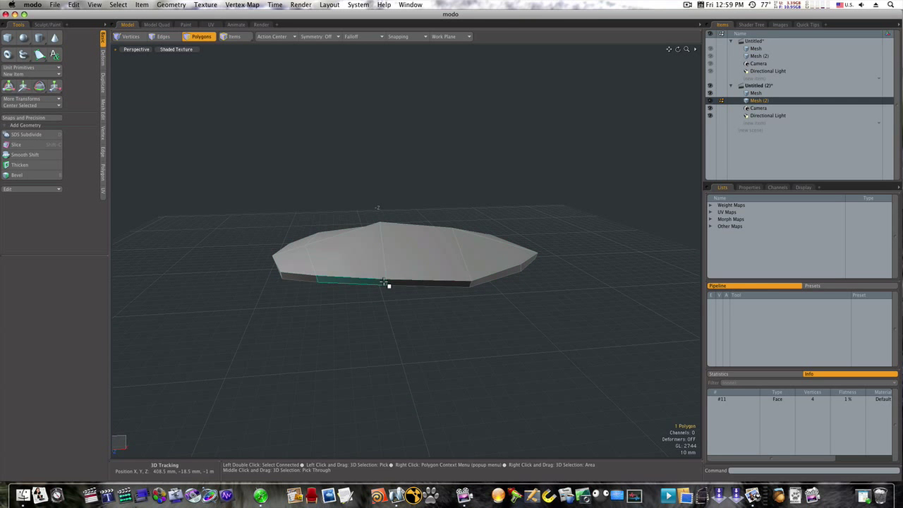
{"action": "key", "text": "alt+c"}
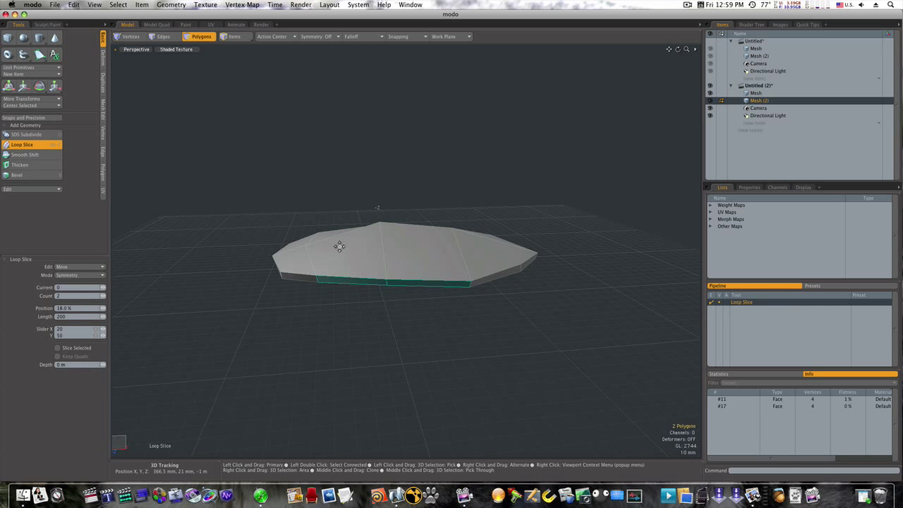
{"action": "left_click", "coordinate": [338, 268]}
{"action": "key", "text": "space"}
{"action": "left_click", "coordinate": [341, 309]}
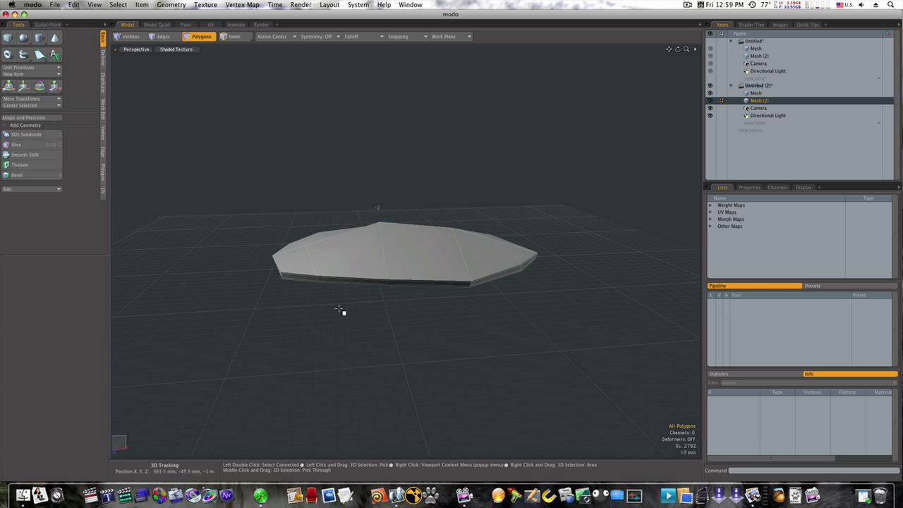
{"action": "key", "text": "Tab"}
- Select the whole leaf and move it onto the top of the apple, about -821.5 mm in X and 500.7 mm in Y
{"action": "left_click_drag", "start_coordinate": [345, 312], "coordinate": [362, 344], "text": "alt"}
{"action": "left_click_drag", "start_coordinate": [440, 372], "coordinate": [330, 362], "text": "ctrl+alt"}
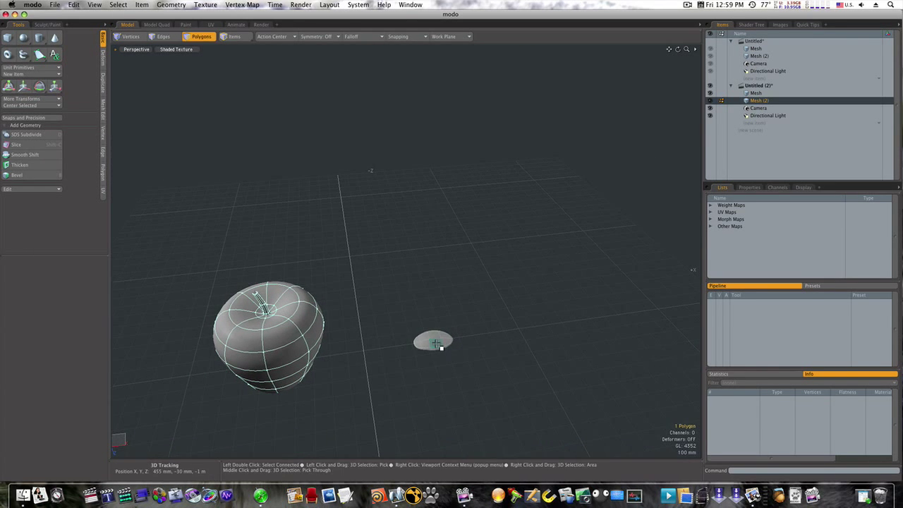
{"action": "double_click", "coordinate": [438, 344]}
{"action": "key", "text": "w"}
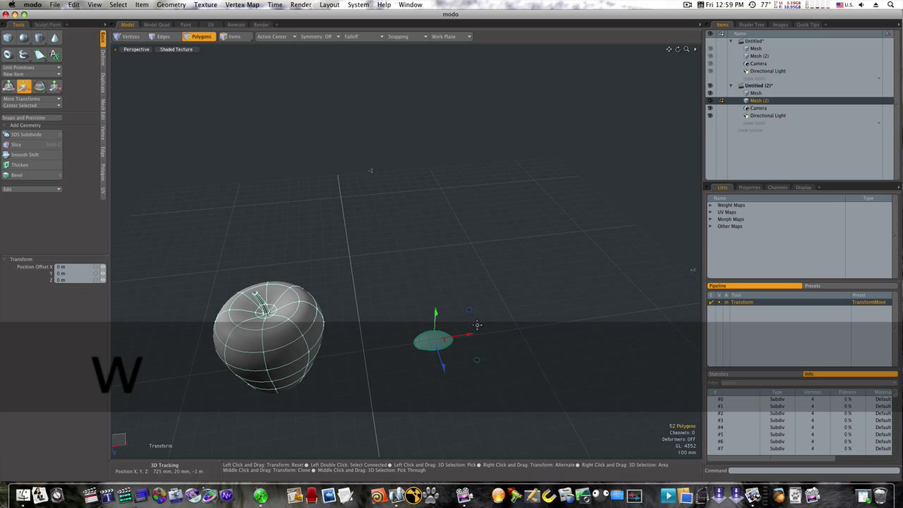
{"action": "left_click_drag", "start_coordinate": [469, 309], "coordinate": [325, 266]}
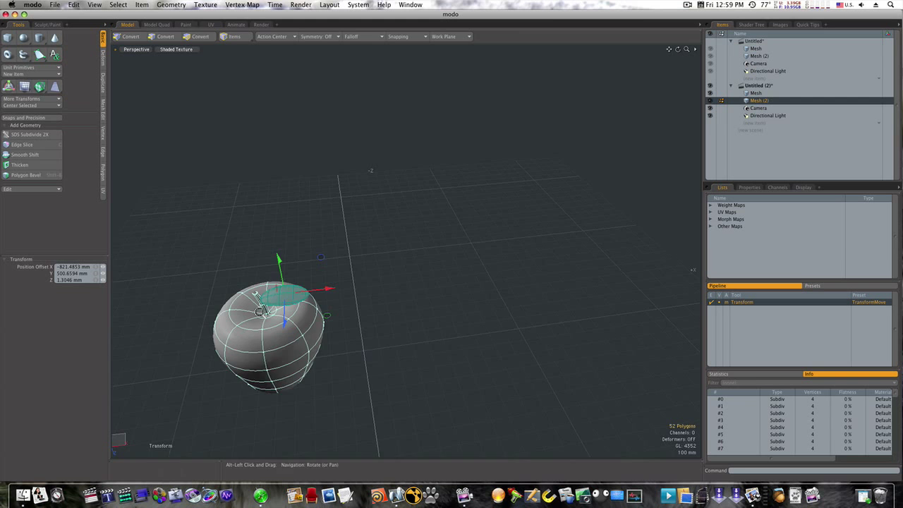
- Bring the leaf's X offset to about -863.5 mm, lower it and adjust its position so its base sits against the stem
{"action": "left_click_drag", "start_coordinate": [260, 309], "coordinate": [331, 306], "text": "ctrl+alt"}
{"action": "left_click_drag", "start_coordinate": [324, 271], "coordinate": [392, 272], "text": "alt"}
{"action": "left_click_drag", "start_coordinate": [533, 190], "coordinate": [505, 201]}
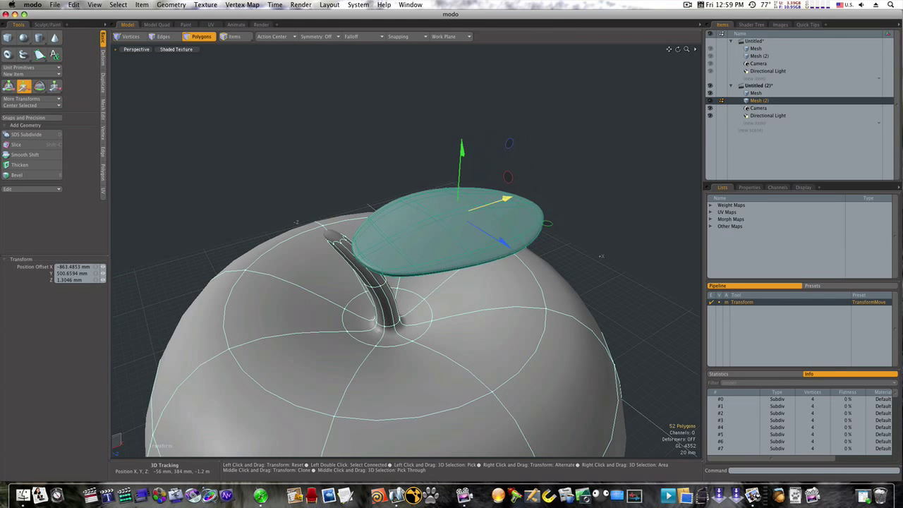
{"action": "left_click_drag", "start_coordinate": [460, 150], "coordinate": [463, 236]}
{"action": "left_click_drag", "start_coordinate": [498, 261], "coordinate": [520, 251]}
{"action": "left_click_drag", "start_coordinate": [530, 311], "coordinate": [509, 291]}
- Rotate the leaf -27.5° about X and raise it 19 mm in Y above the apple
{"action": "key", "text": "e"}
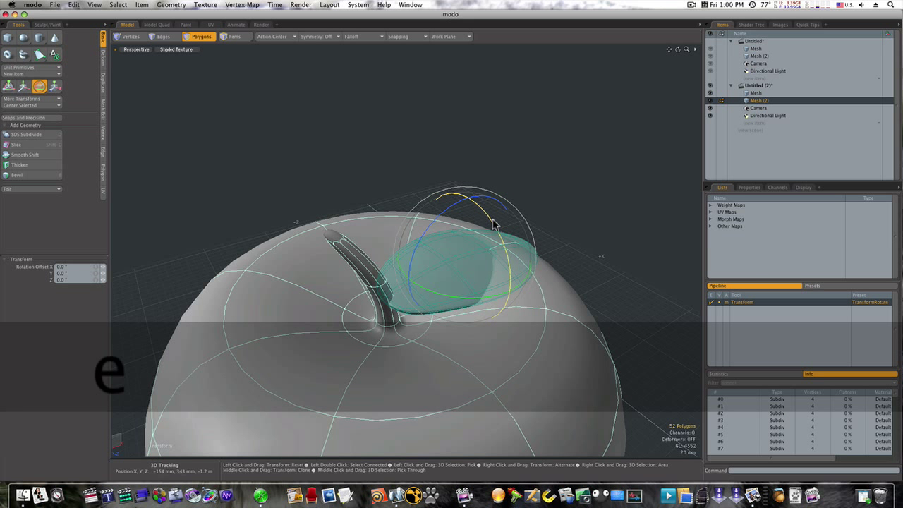
{"action": "left_click_drag", "start_coordinate": [494, 225], "coordinate": [482, 207]}
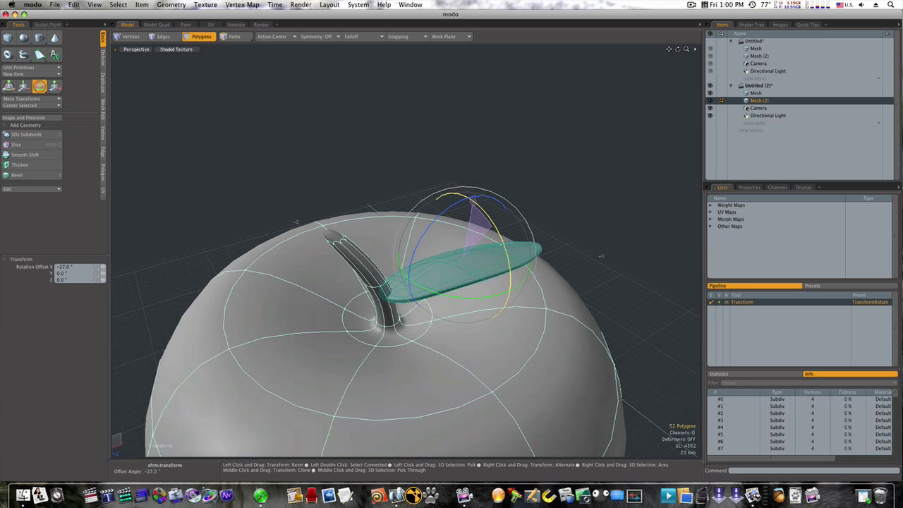
{"action": "left_click_drag", "start_coordinate": [460, 323], "coordinate": [585, 329], "text": "alt"}
{"action": "key", "text": "w"}
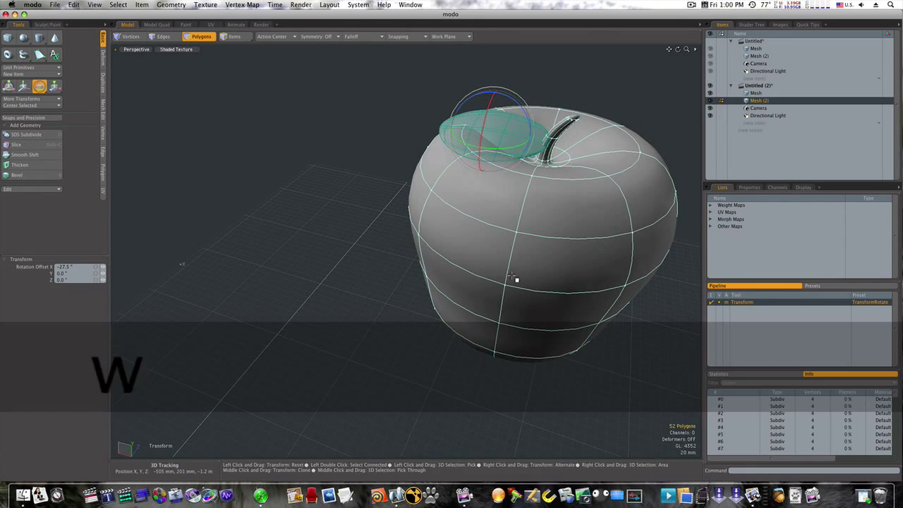
{"action": "left_click_drag", "start_coordinate": [495, 115], "coordinate": [496, 107]}
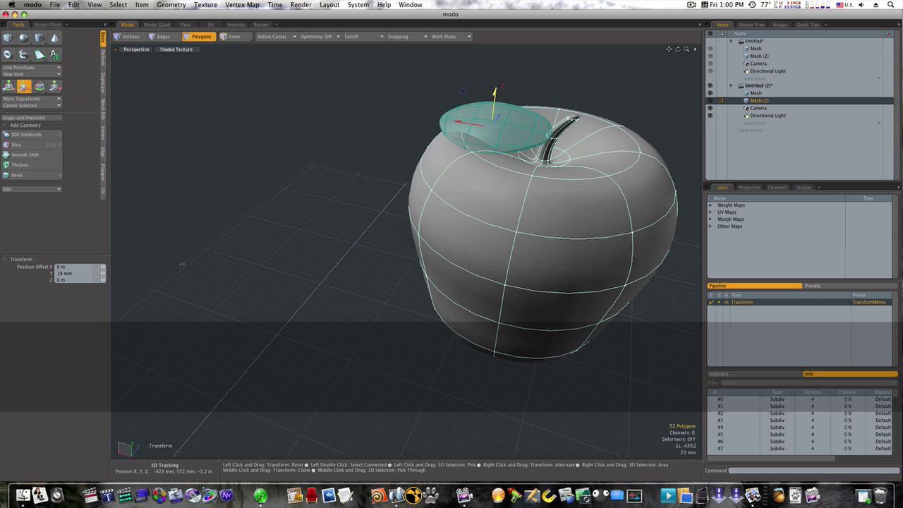
- Rotate the leaf about Z so its outer tip lifts, and raise it 29 mm in Y
{"action": "key", "text": "r"}
{"action": "key", "text": "r"}
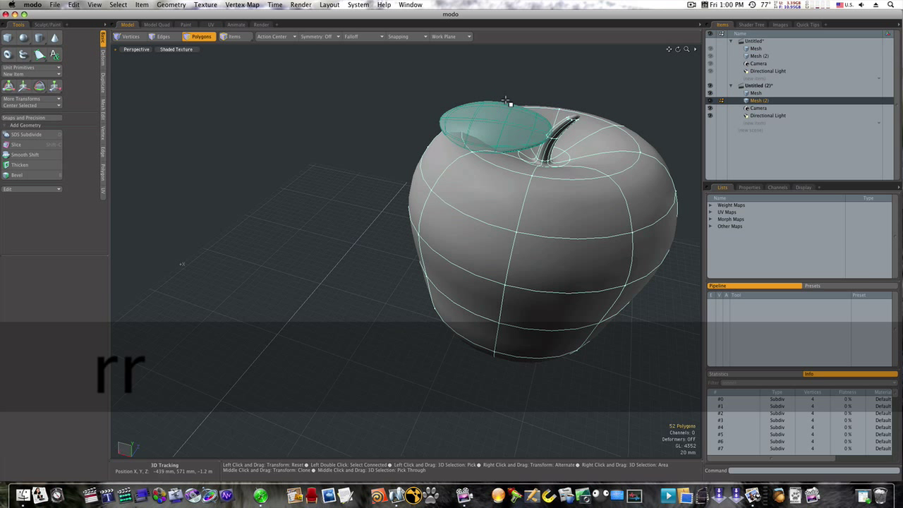
{"action": "key", "text": "e"}
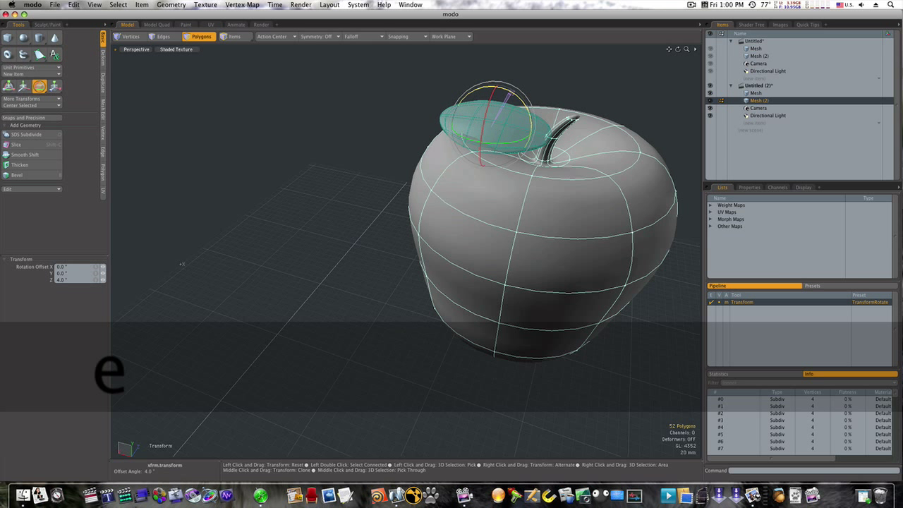
{"action": "left_click_drag", "start_coordinate": [511, 93], "coordinate": [497, 77]}
{"action": "key", "text": "w"}
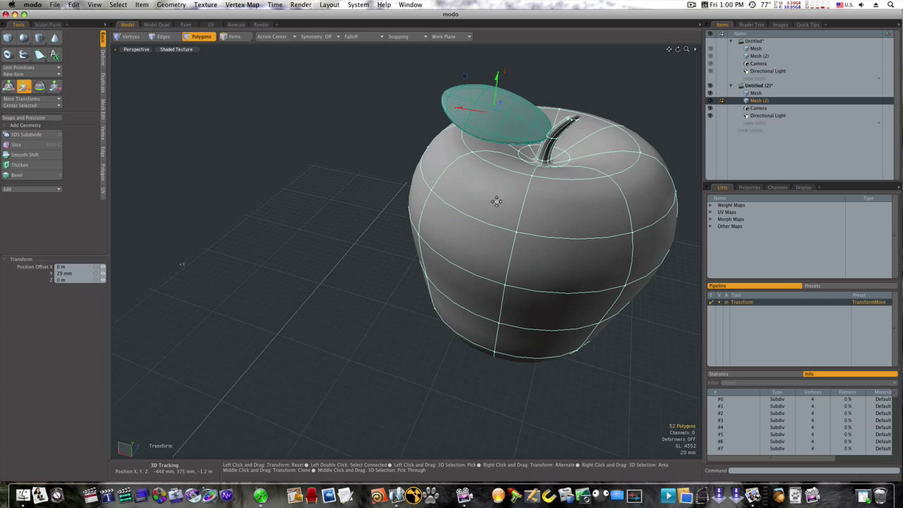
- Scale the leaf uniformly to 77.5%, move it back against the stem and deselect it
{"action": "key", "text": "r"}
{"action": "left_click_drag", "start_coordinate": [496, 118], "coordinate": [492, 114]}
{"action": "key", "text": "w"}
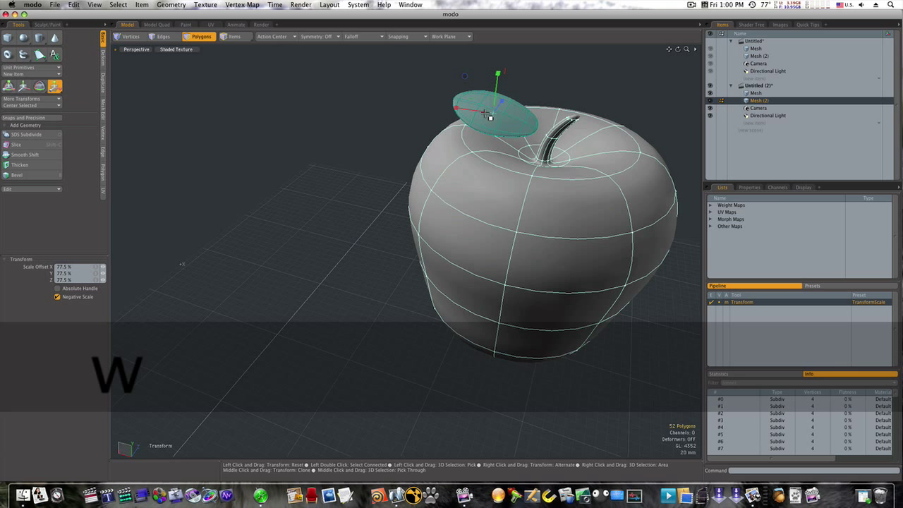
{"action": "left_click_drag", "start_coordinate": [489, 104], "coordinate": [503, 104]}
{"action": "key", "text": "q"}
{"action": "left_click", "coordinate": [358, 139]}
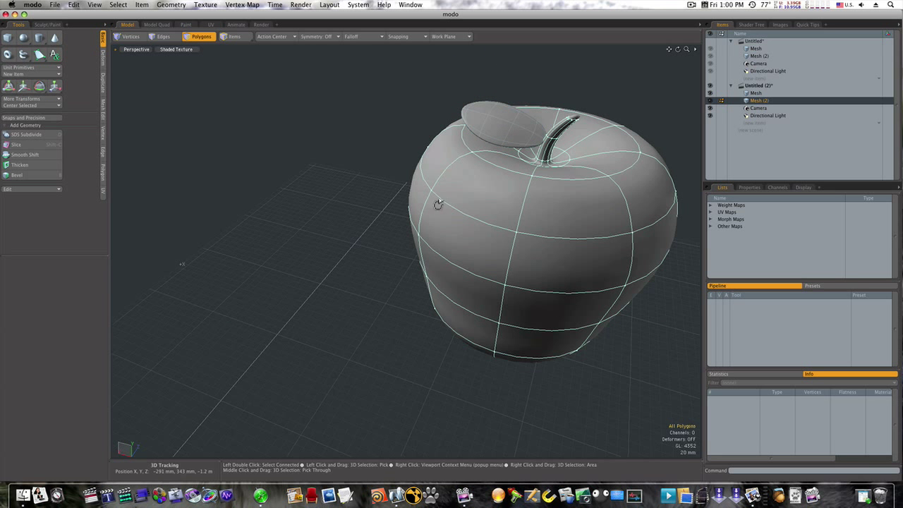
- Raise the whole leaf 14 mm in Y, tilt its outer tip up by about 4° and deselect it
{"action": "left_click_drag", "start_coordinate": [457, 214], "coordinate": [484, 276], "text": "ctrl+alt"}
{"action": "double_click", "coordinate": [406, 113]}
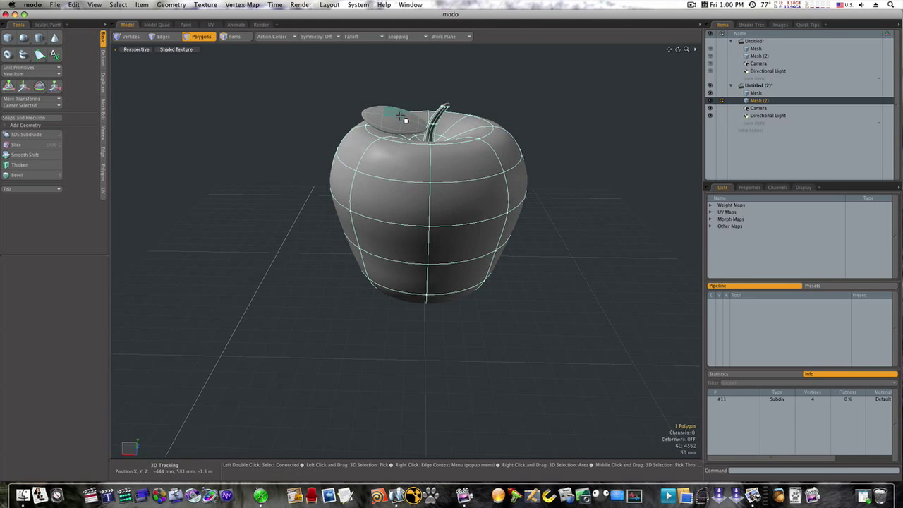
{"action": "key", "text": "w"}
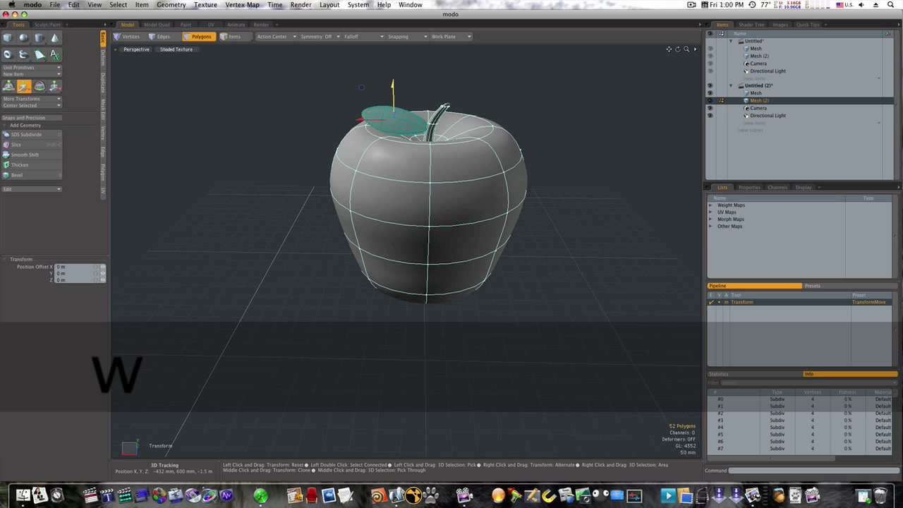
{"action": "left_click_drag", "start_coordinate": [393, 86], "coordinate": [393, 80]}
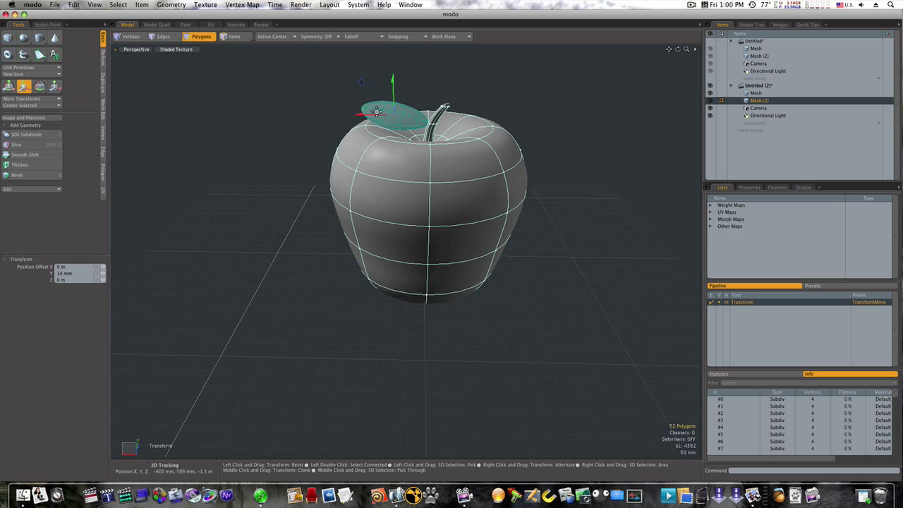
{"action": "key", "text": "e"}
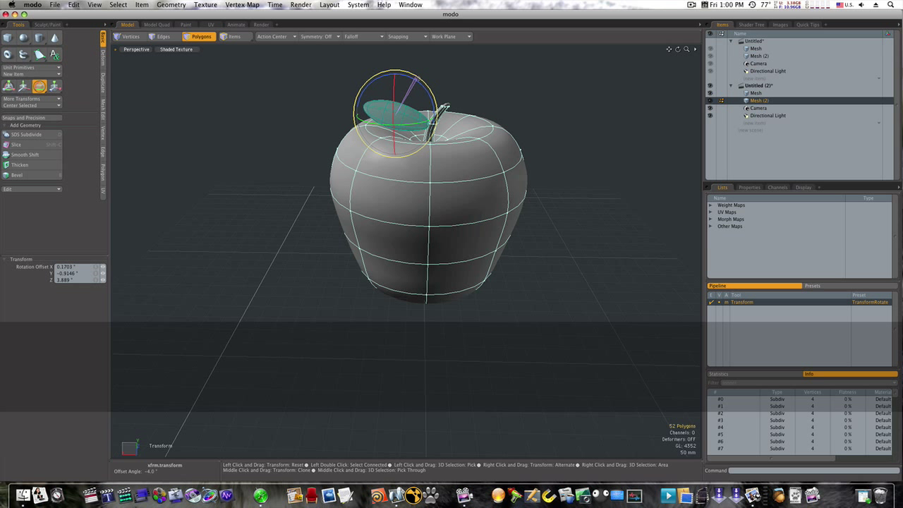
{"action": "left_click_drag", "start_coordinate": [414, 83], "coordinate": [414, 89]}
{"action": "key", "text": "w"}
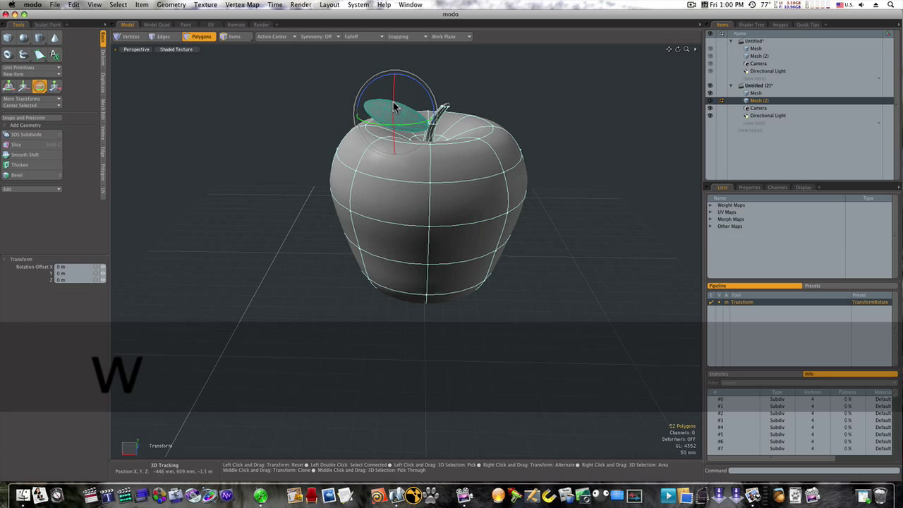
{"action": "key", "text": "space"}
{"action": "left_click", "coordinate": [520, 132]}
{"action": "left_click_drag", "start_coordinate": [520, 136], "coordinate": [492, 149], "text": "alt"}
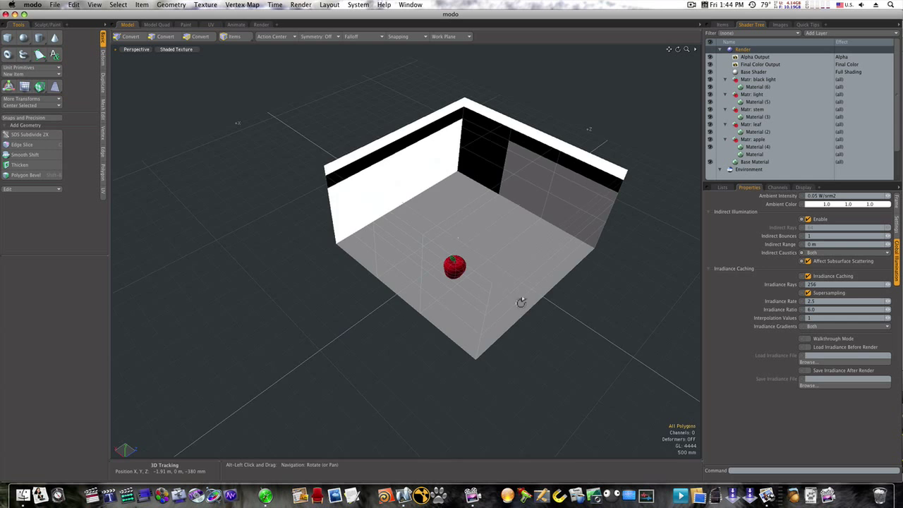
- Inspect the coloured apple inside its lit room and switch to the Render layout
{"action": "left_click_drag", "start_coordinate": [518, 300], "coordinate": [502, 245], "text": "alt"}
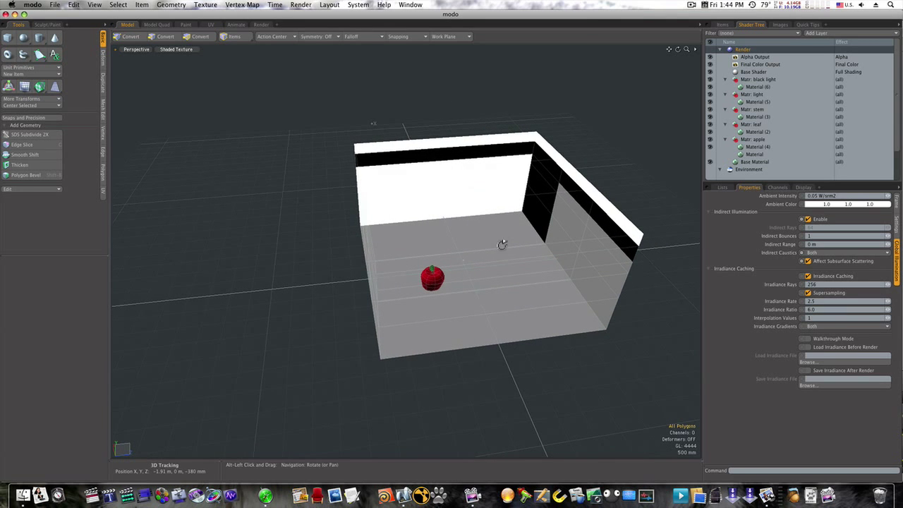
{"action": "left_click_drag", "start_coordinate": [562, 179], "coordinate": [520, 191], "text": "alt"}
{"action": "left_click", "coordinate": [261, 24]}
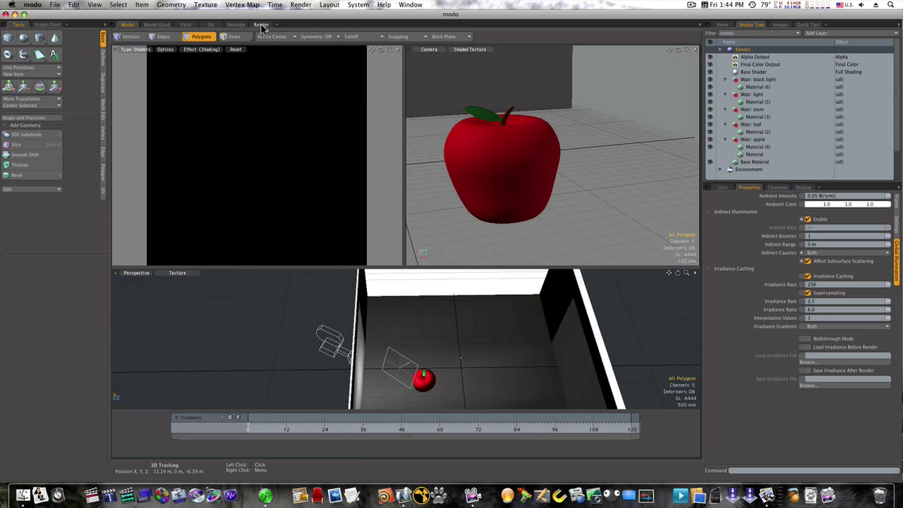